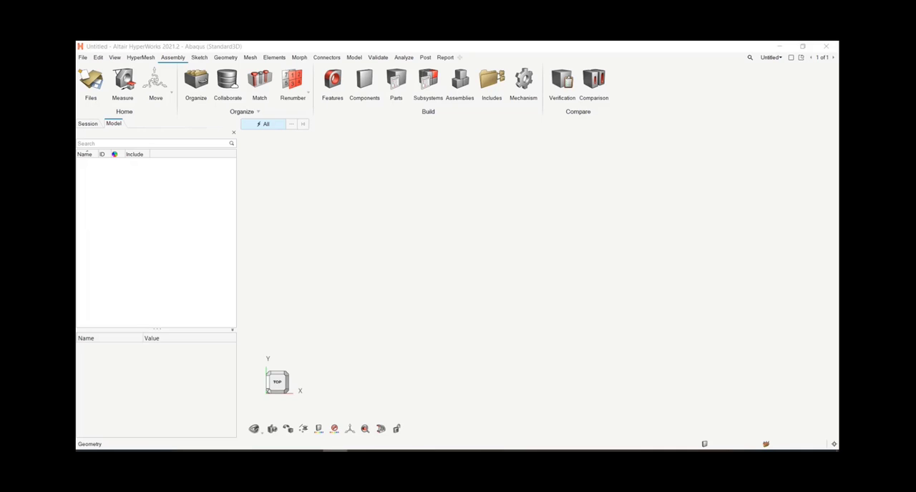
Step: Turn on Part ID Management in the HyperMesh meshing preferences
click(83, 59)
click(83, 59)
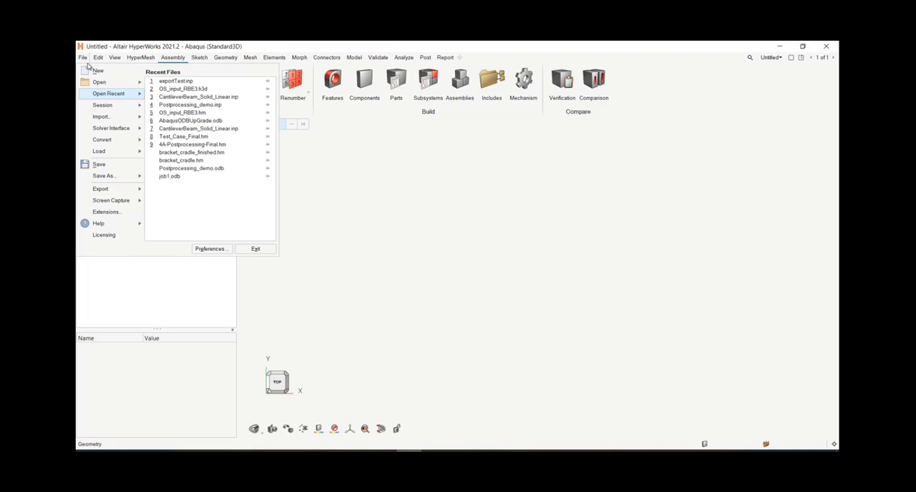
click(208, 248)
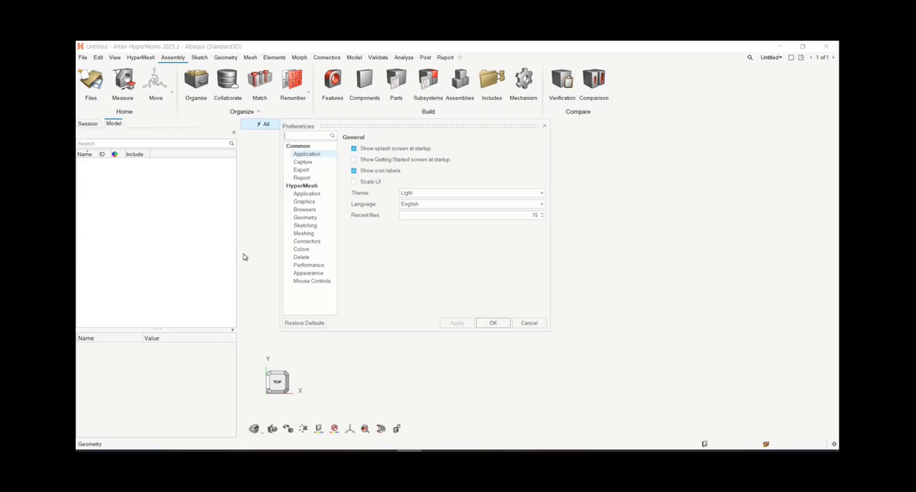
click(313, 236)
drag(547, 227, 520, 338)
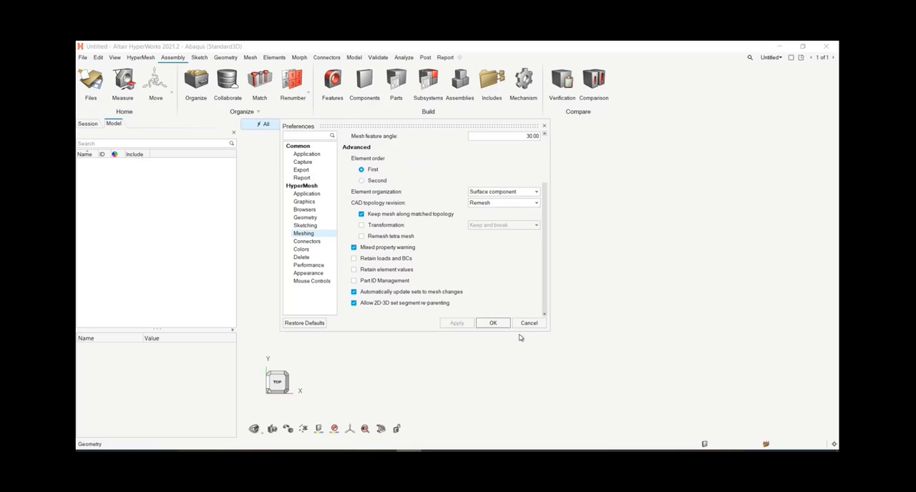
click(354, 282)
click(486, 323)
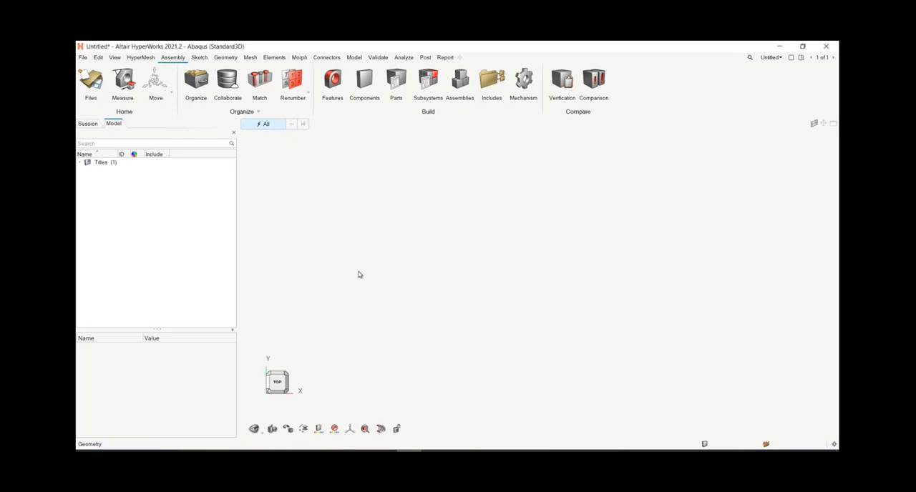
Step: Import Gear_Assembly.CATProduct from the week8_PartsAndInstances folder as a geometry model with the default import options
click(84, 58)
mouse_move(113, 118)
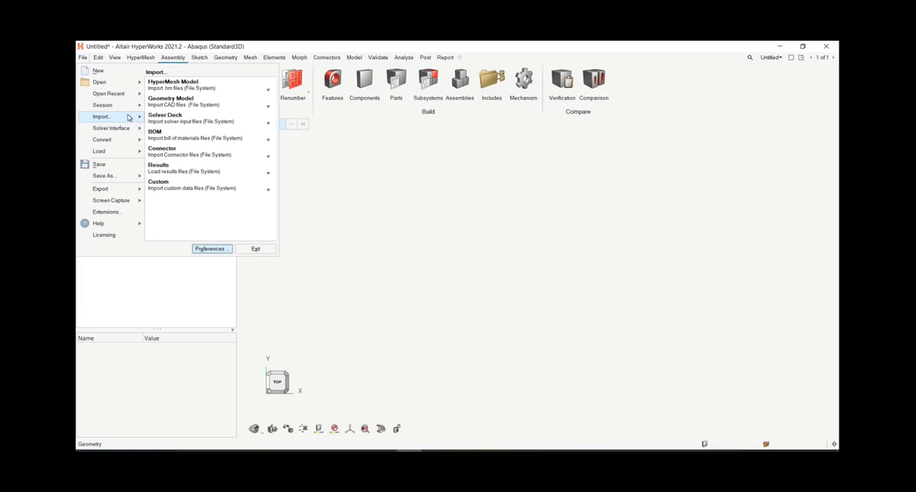
click(166, 104)
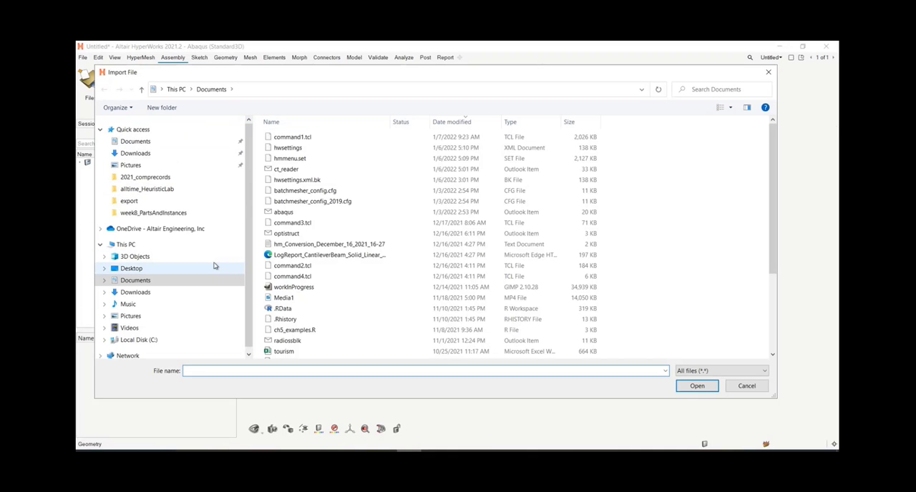
click(143, 213)
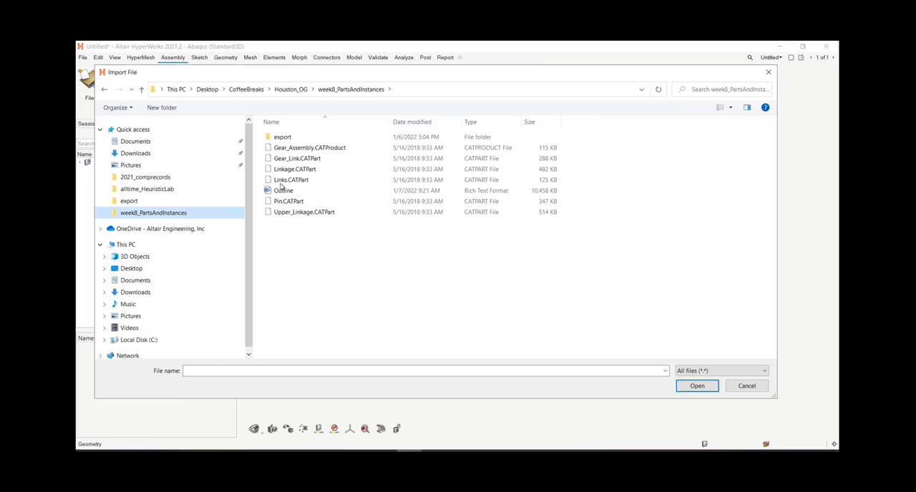
click(315, 148)
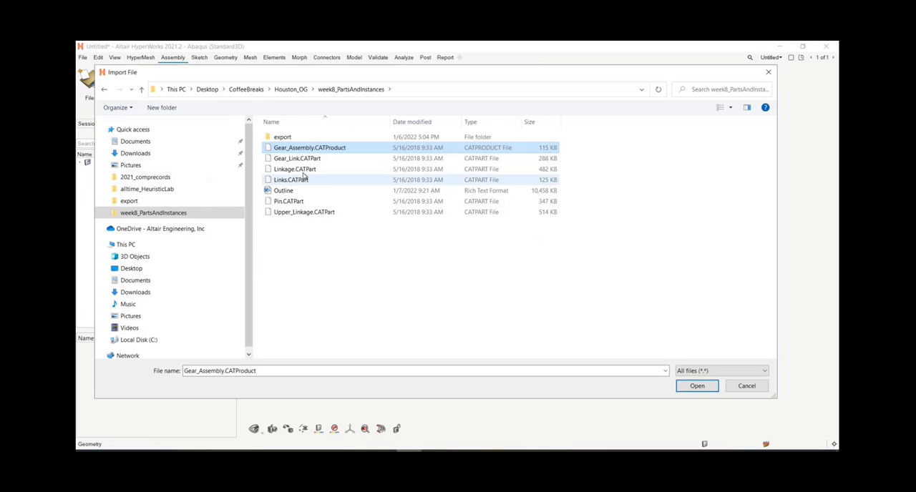
click(688, 387)
click(490, 324)
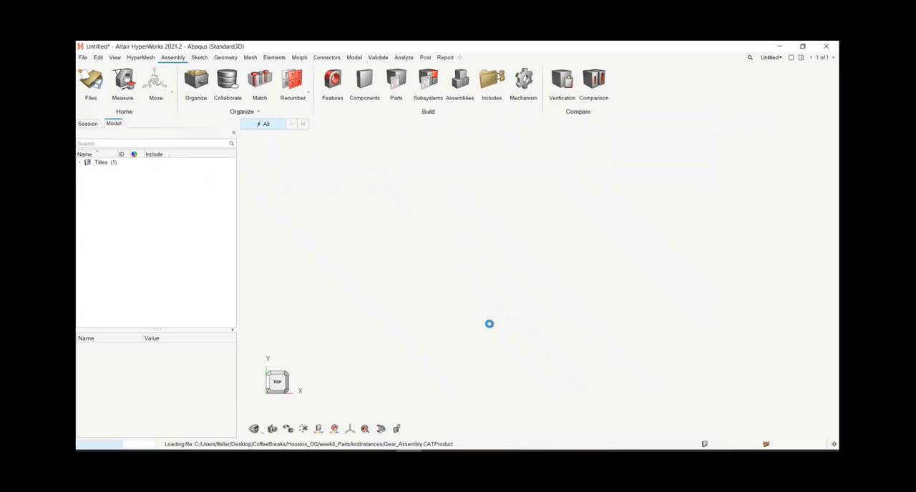
middle_drag(548, 322, 646, 286)
scroll(411, 285, down, 5)
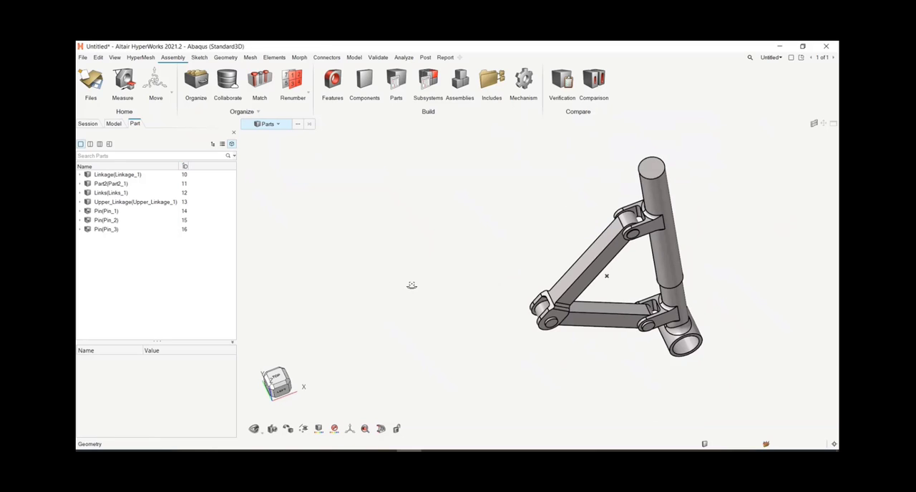
middle_drag(412, 284, 524, 228)
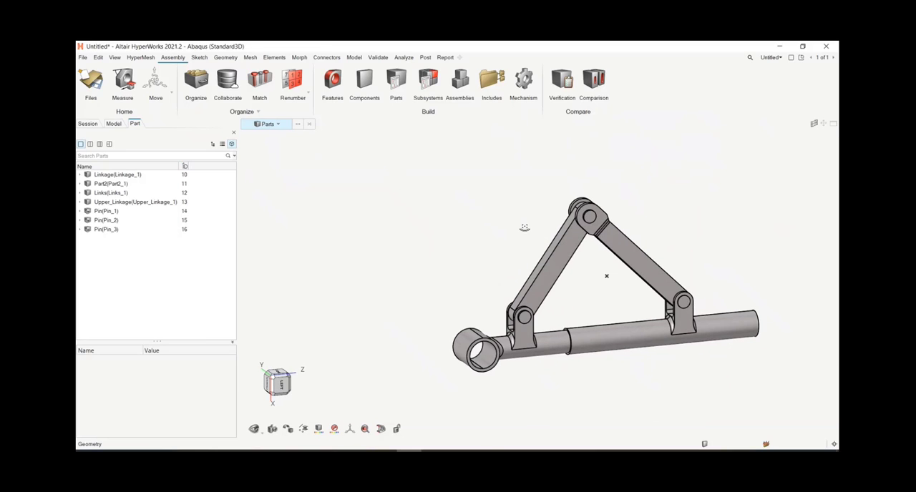
Step: Expand the model's component list and assign automatic colors to all components, from Linkage to Upper_Linkage
click(113, 123)
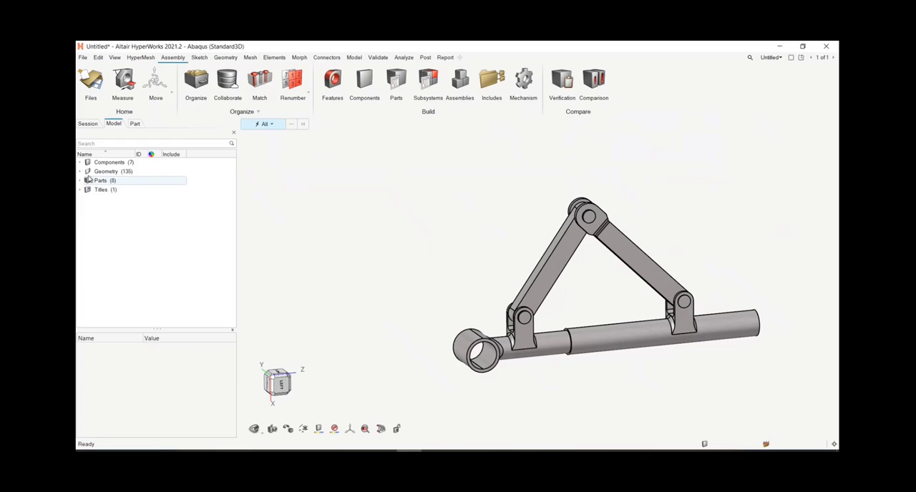
click(80, 162)
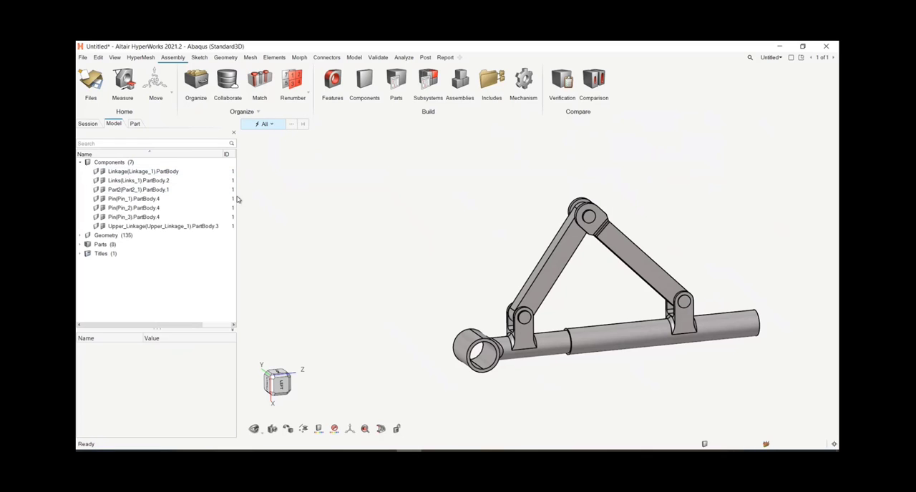
drag(237, 200, 339, 211)
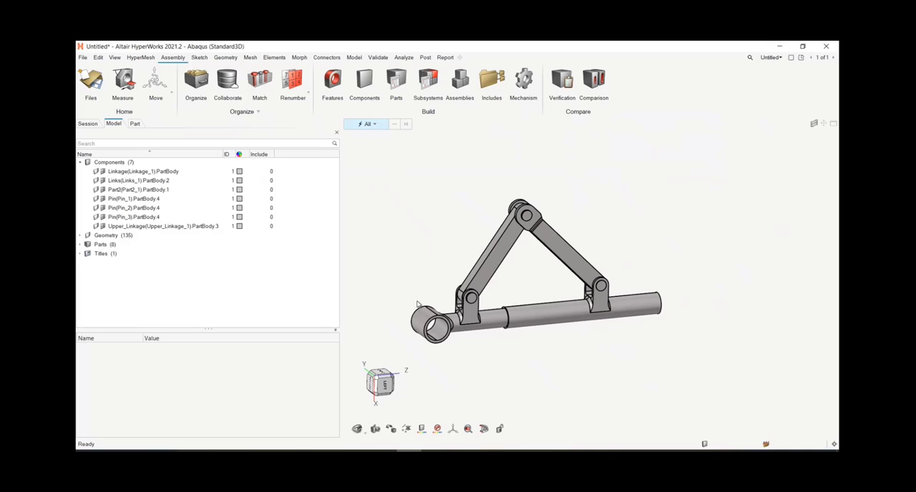
click(161, 226)
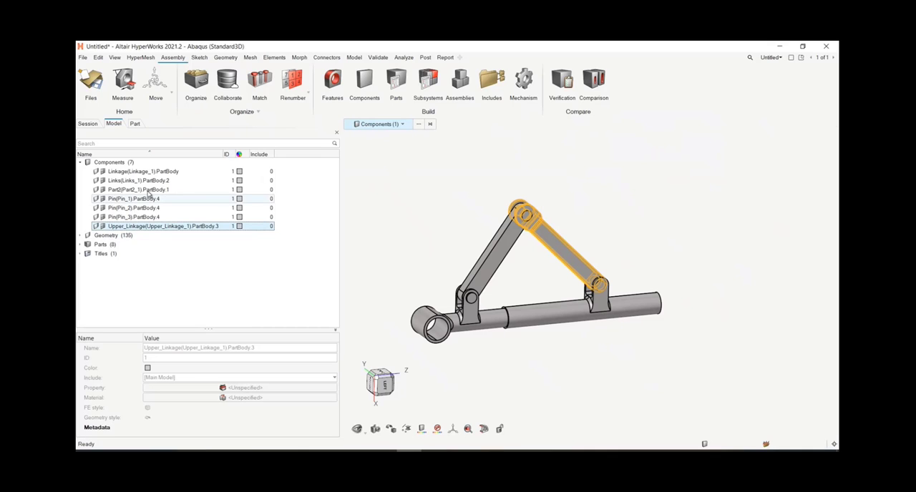
shift+click(153, 172)
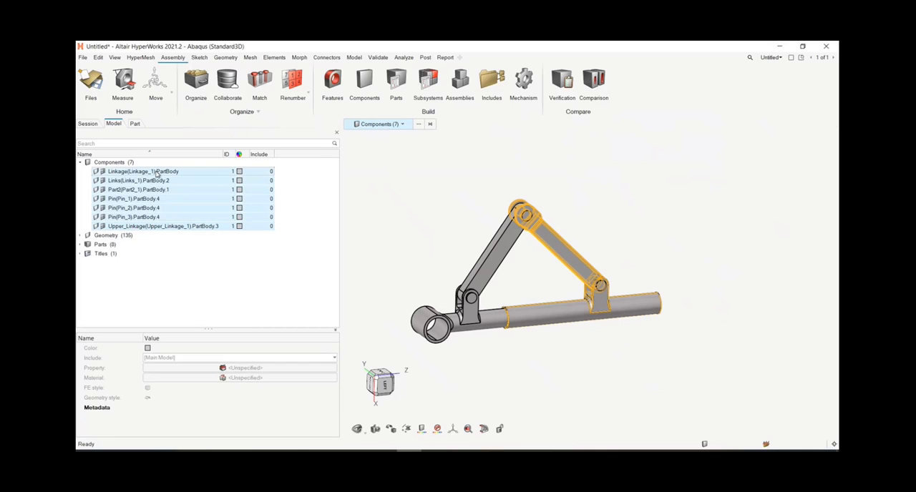
click(240, 226)
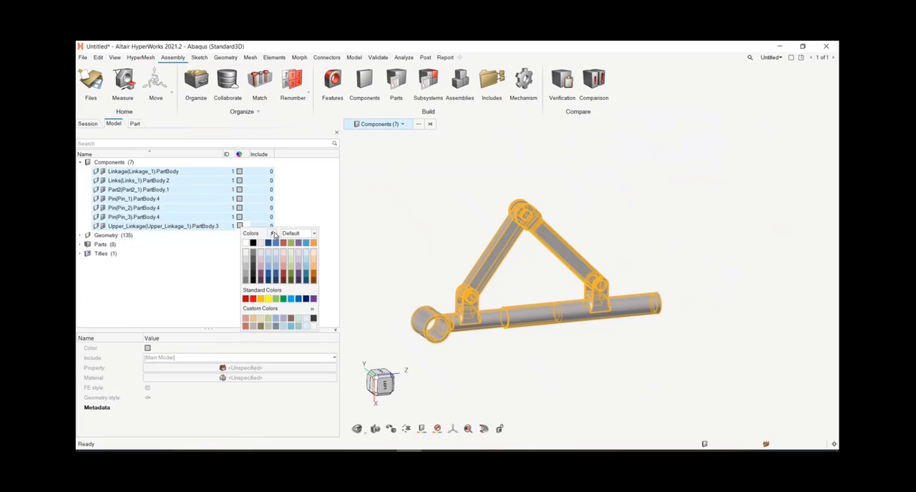
click(274, 234)
click(534, 362)
right_drag(468, 291, 490, 275)
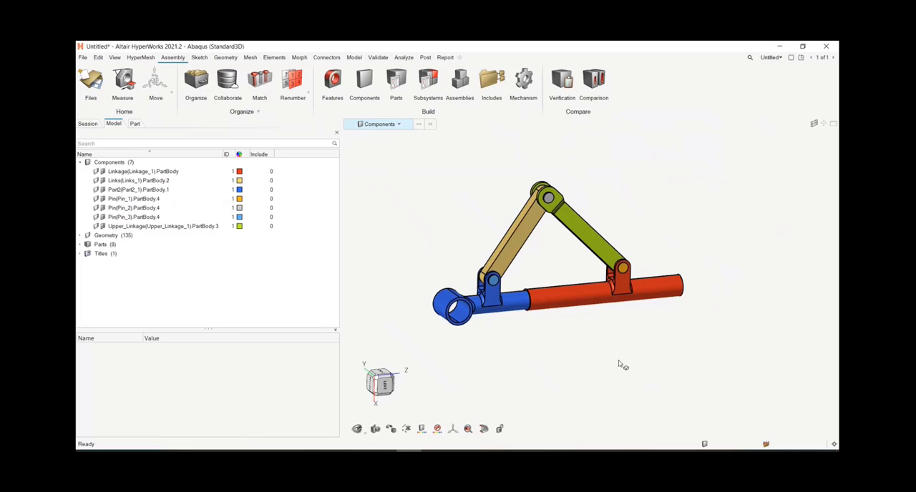
Step: Close and reopen the part browser, and expand the Linkage part to list its contents
click(135, 124)
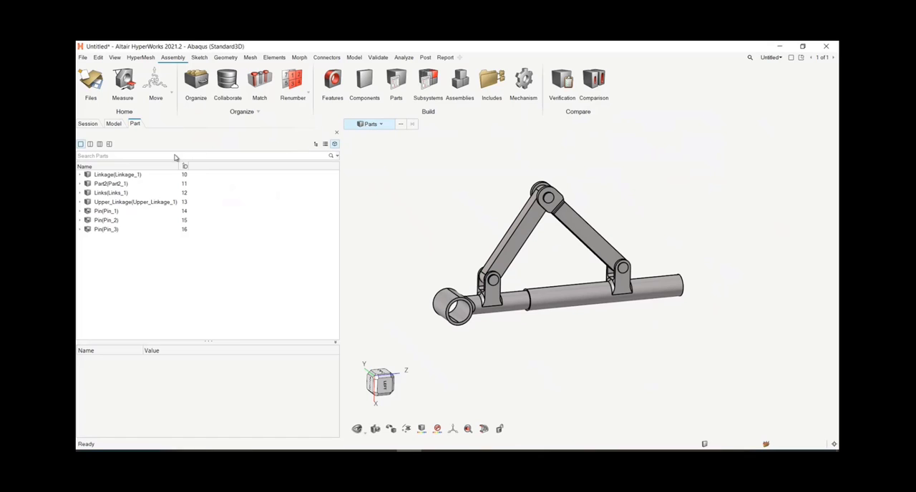
click(336, 134)
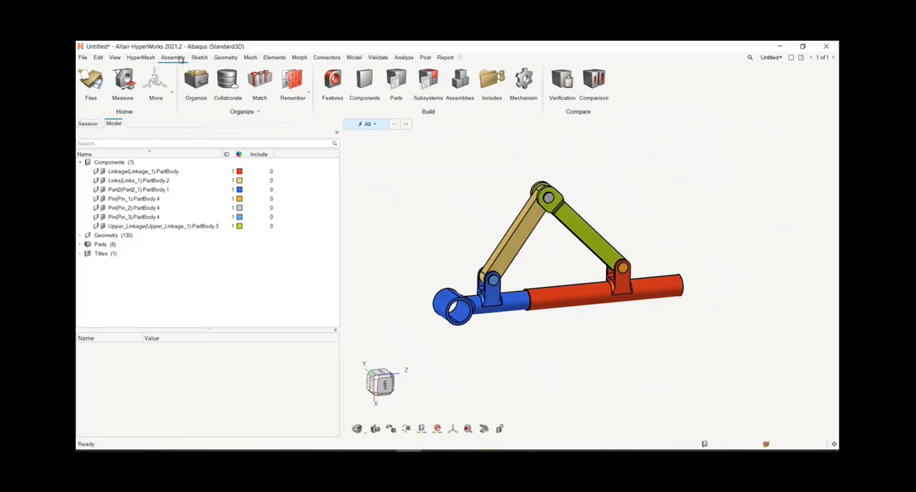
click(394, 83)
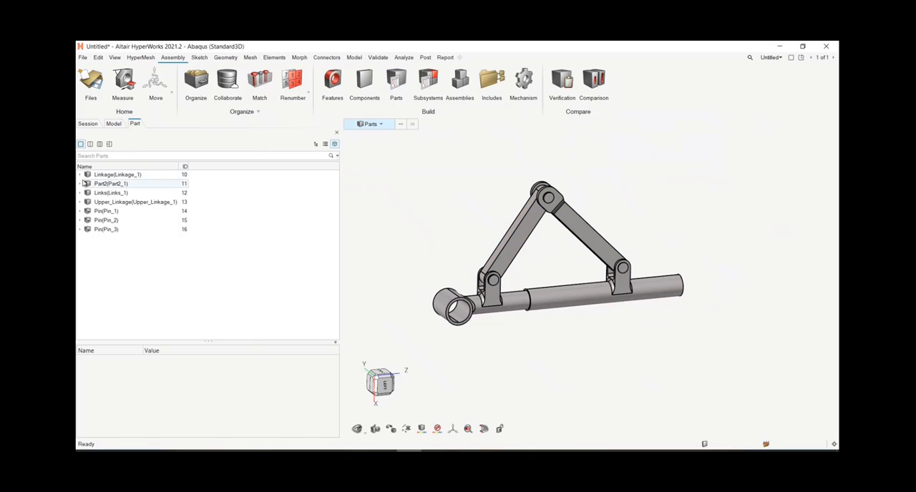
click(80, 175)
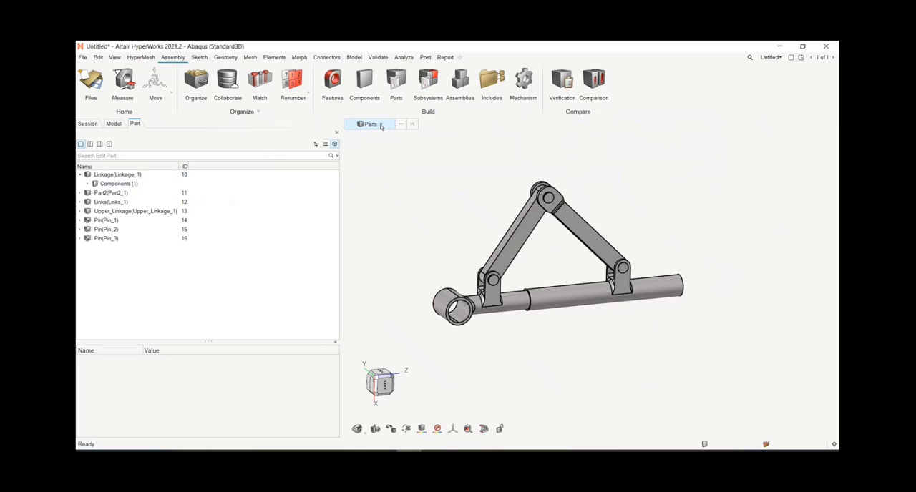
Step: Set the entity selector to components and switch the part browser to Parts View
click(381, 126)
click(375, 160)
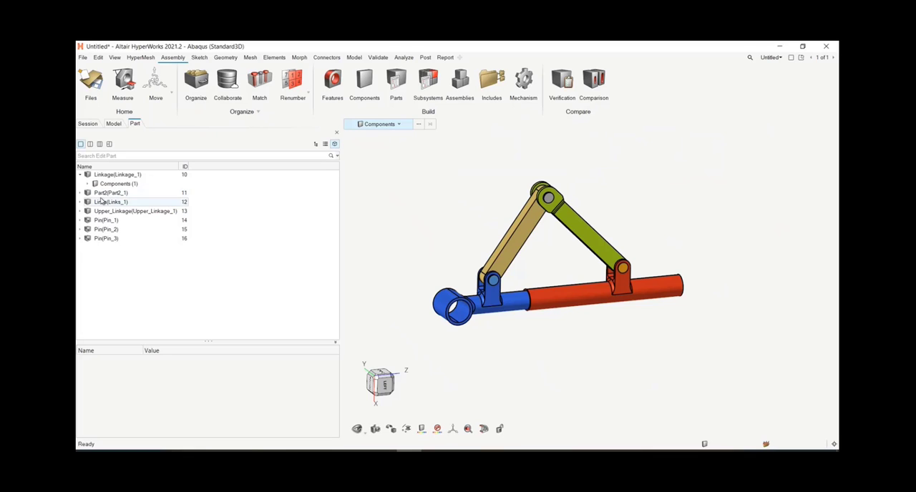
click(315, 145)
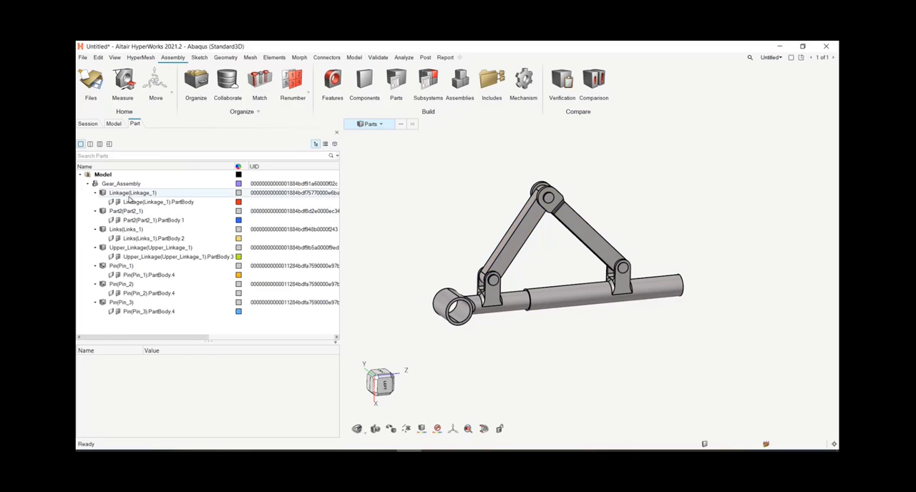
Step: Review the Linkage part's library, representation and PDM data, and widen the browser to show the Revision and Representation columns
click(129, 194)
scroll(168, 402, down, 5)
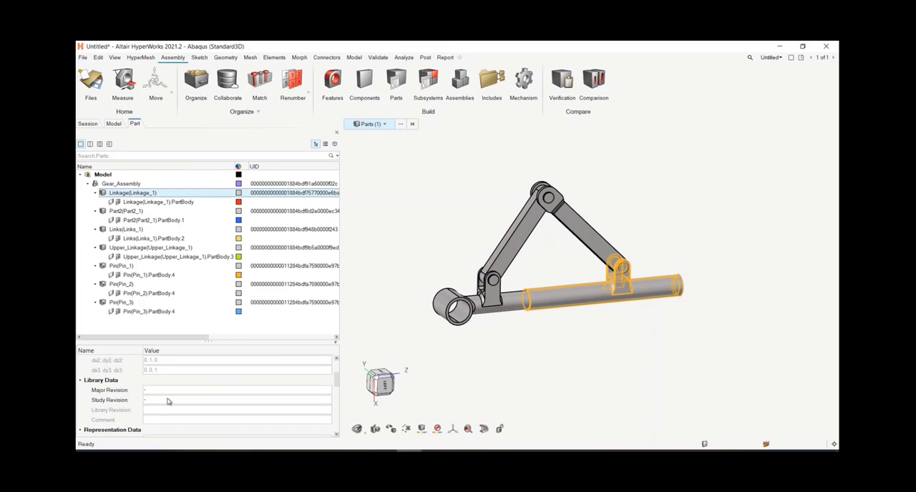
click(144, 390)
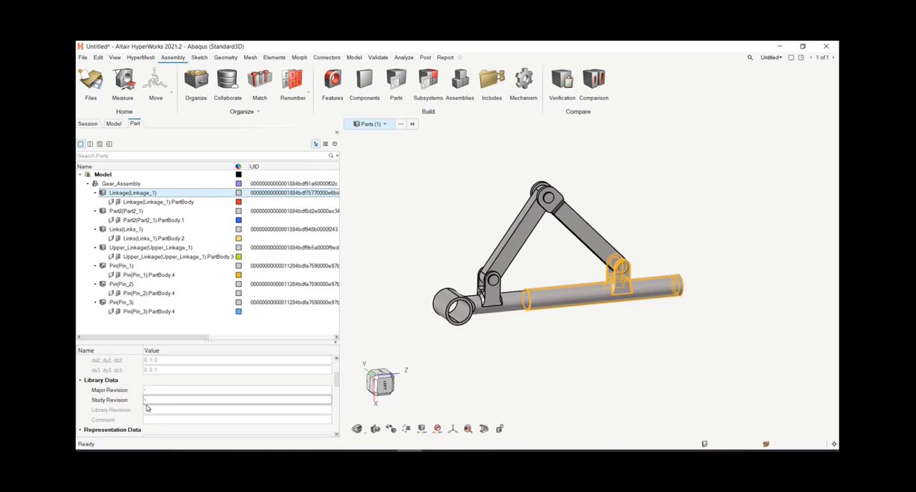
scroll(154, 412, down, 3)
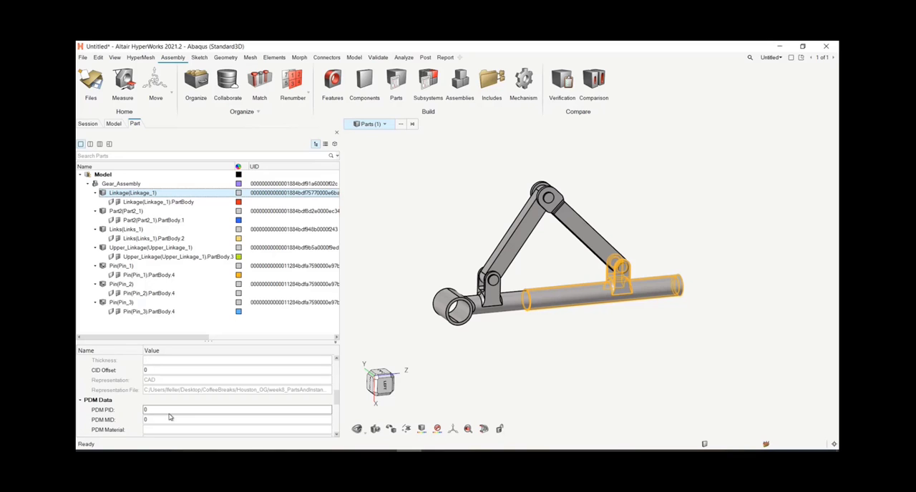
scroll(169, 413, up, 3)
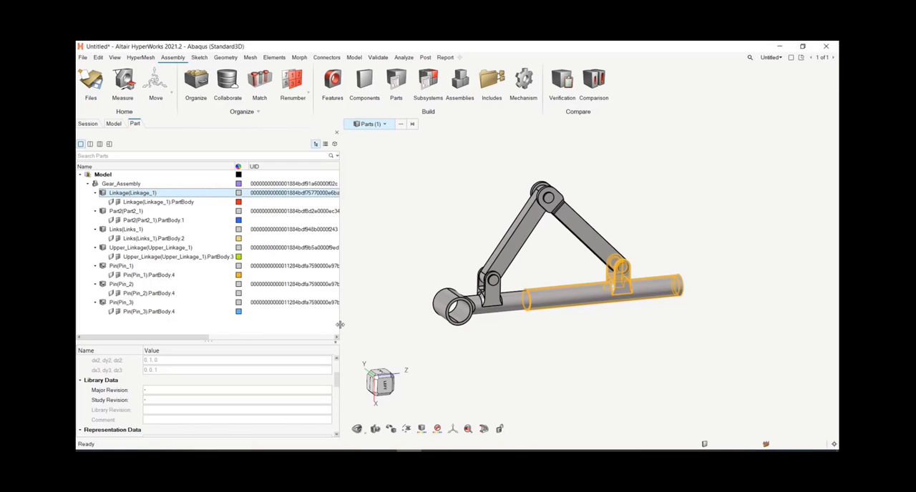
drag(341, 326, 386, 325)
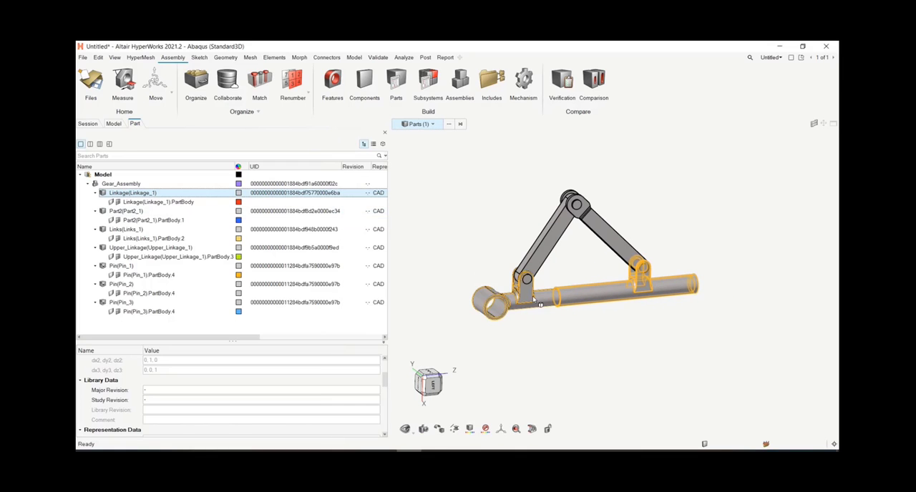
Step: Clear the part selection, widen the browser for the full Representation column, and examine the three pin instances in the linkage assembly
scroll(543, 280, up, 5)
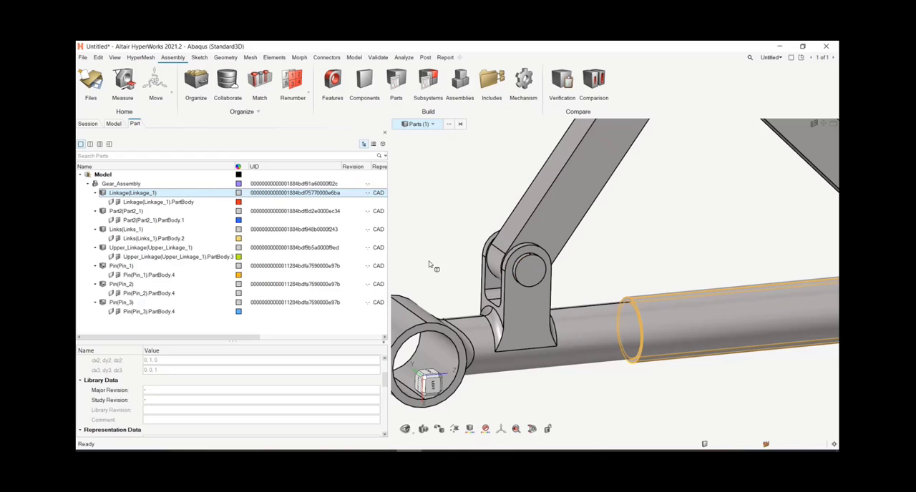
scroll(447, 264, down, 5)
click(533, 357)
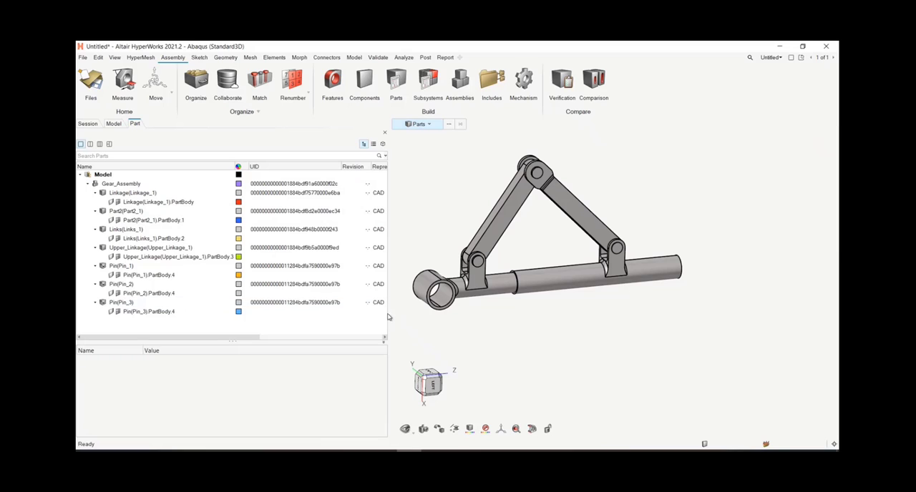
drag(388, 318, 405, 319)
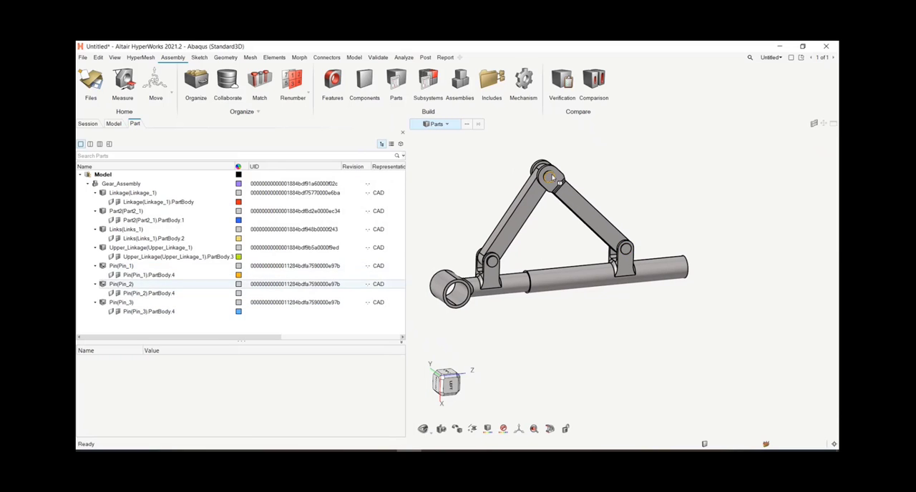
scroll(548, 174, up, 3)
scroll(752, 239, down, 3)
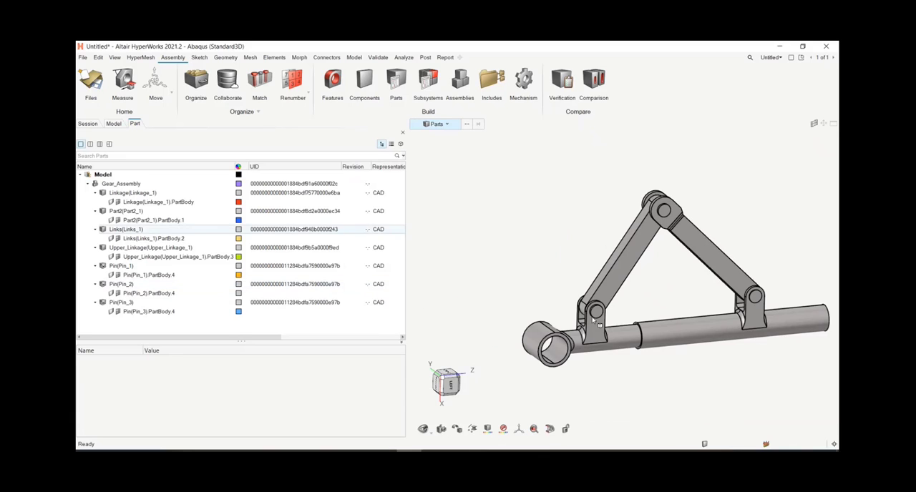
right_drag(662, 390, 616, 370)
middle_drag(625, 266, 646, 281)
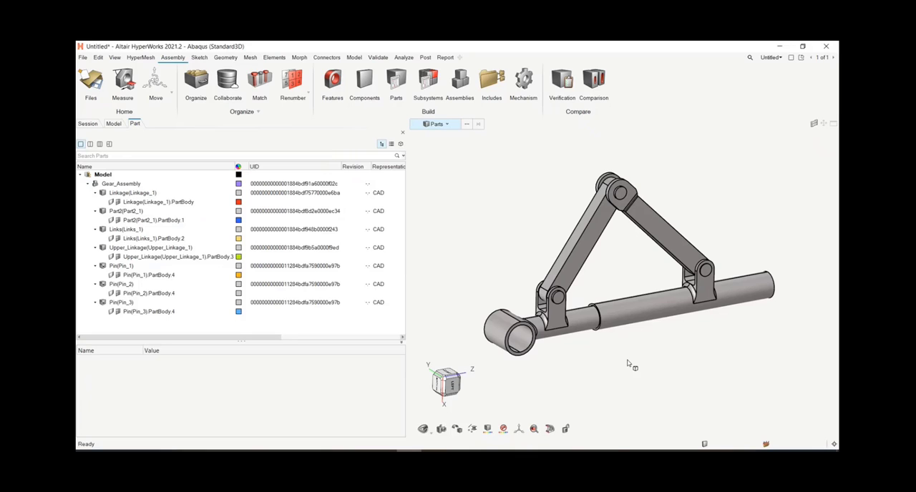
Step: Hide the PartBody.4 components of Pin(Pin_2) and Pin(Pin_3), leaving only the first pin instance displayed
right_drag(634, 367, 624, 363)
click(556, 405)
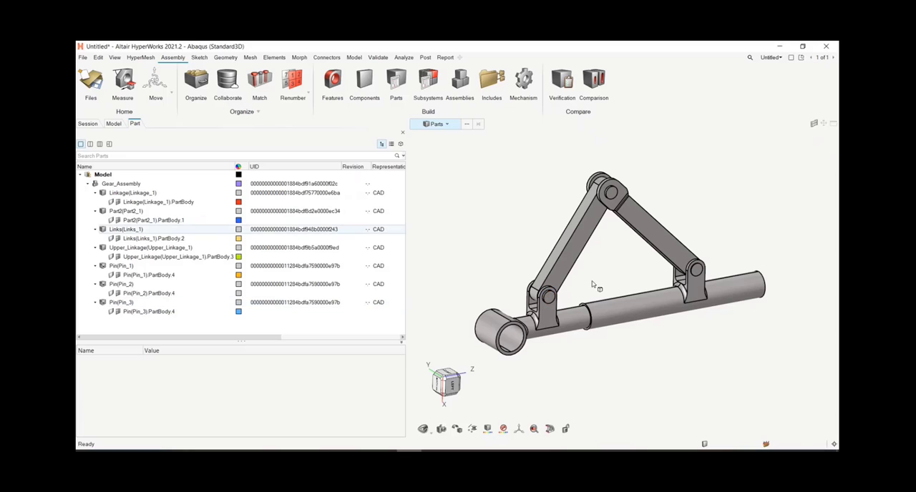
click(112, 294)
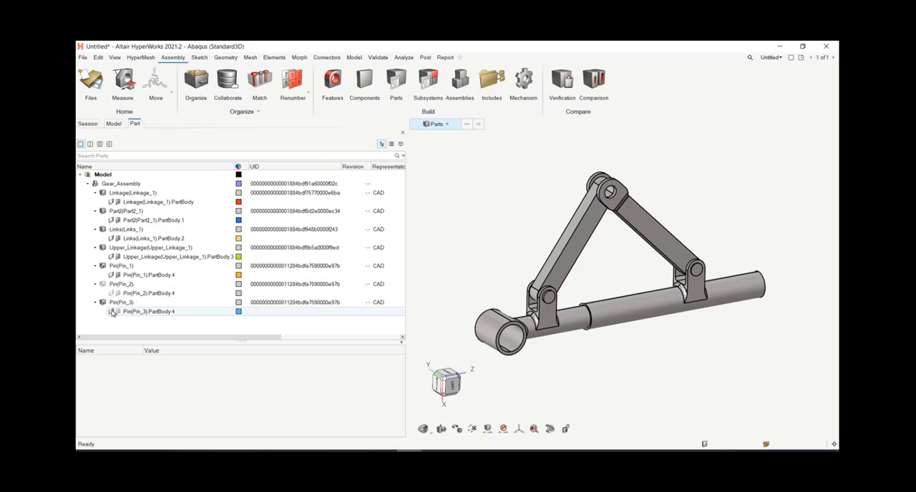
click(112, 312)
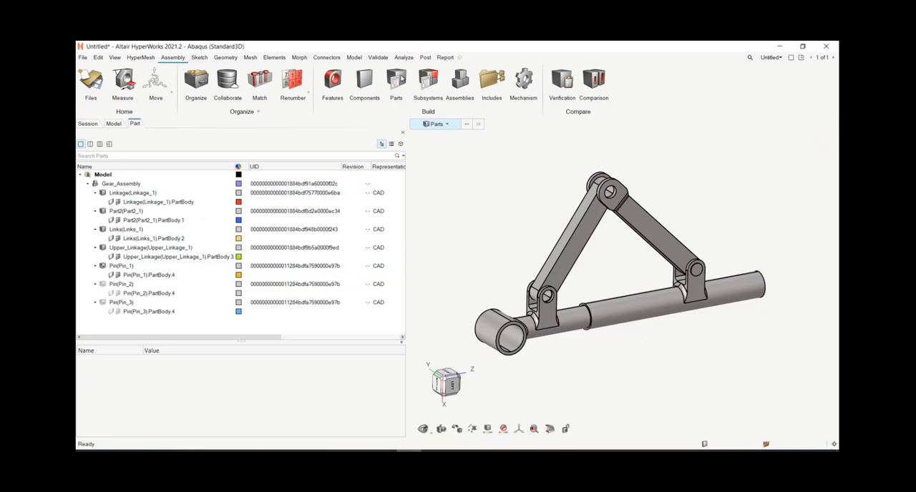
Step: Tetra-mesh the five displayed solids at average size 25, with the mesh destination set to Original component
click(248, 59)
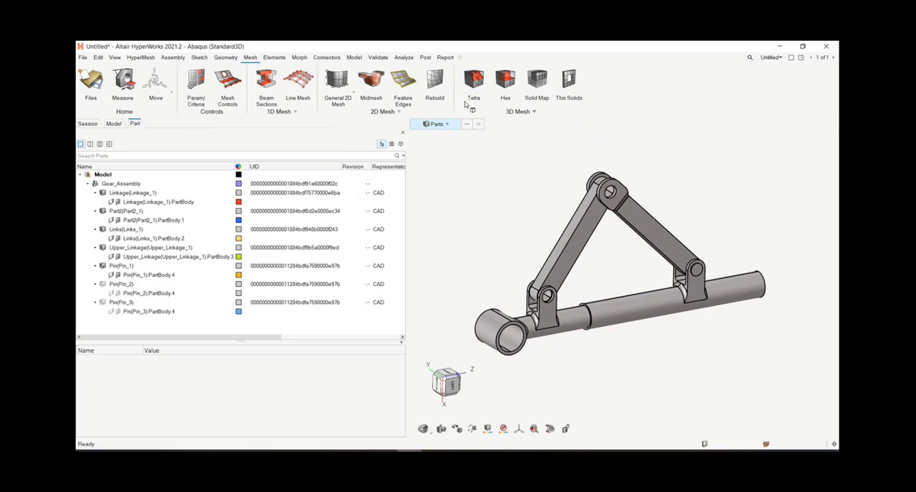
click(478, 79)
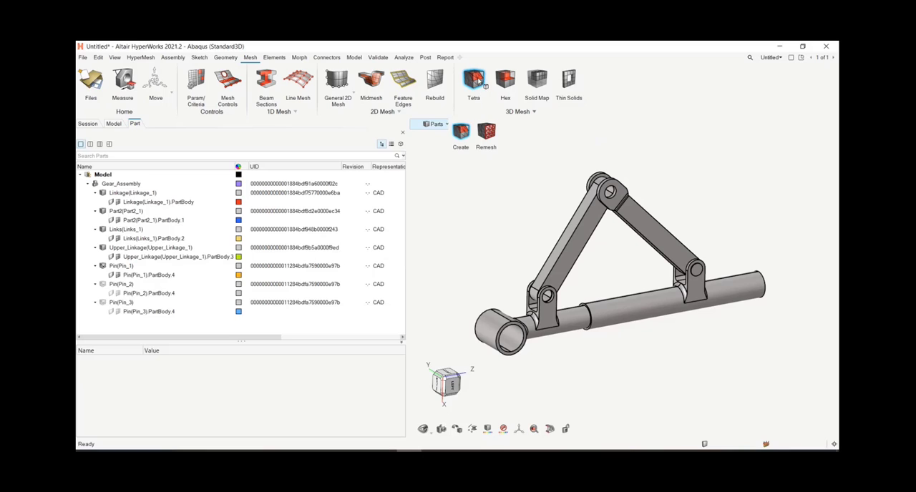
click(462, 152)
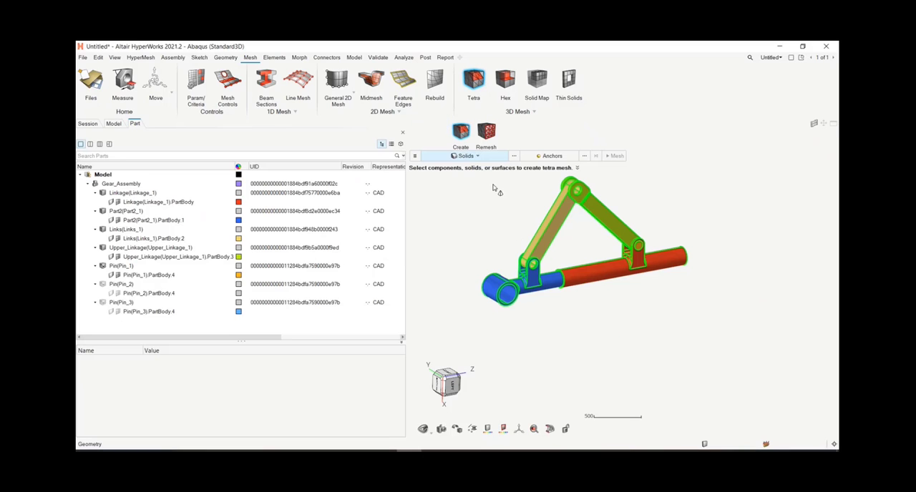
drag(451, 184, 702, 342)
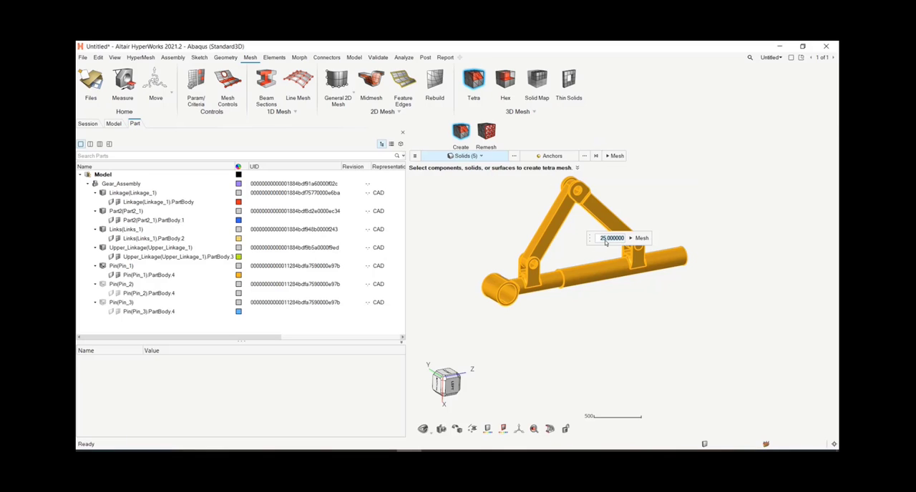
click(414, 156)
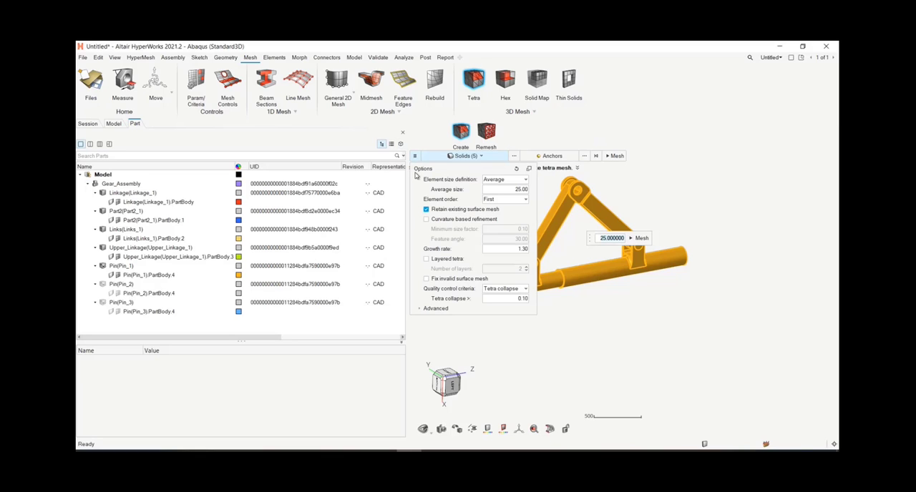
click(421, 309)
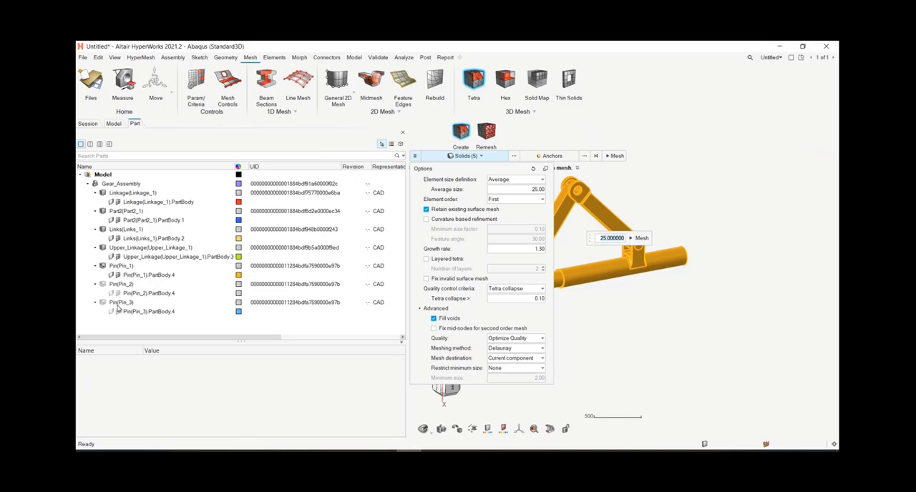
click(495, 360)
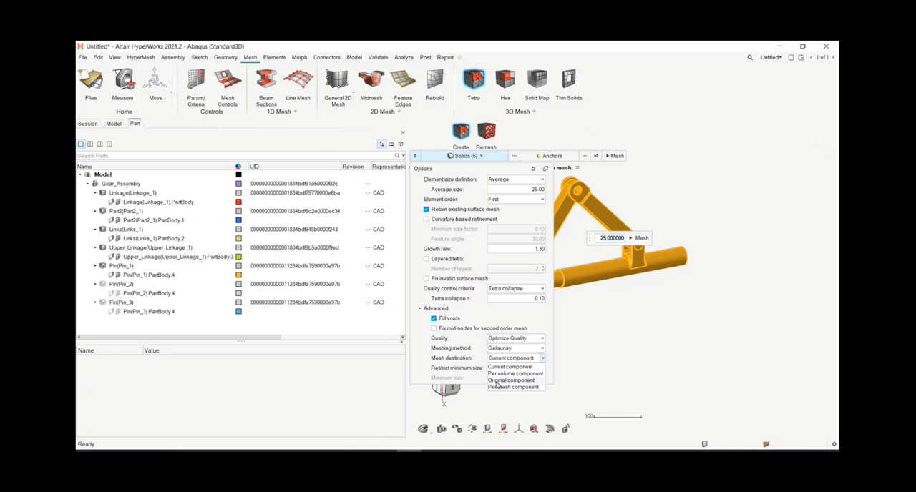
click(498, 381)
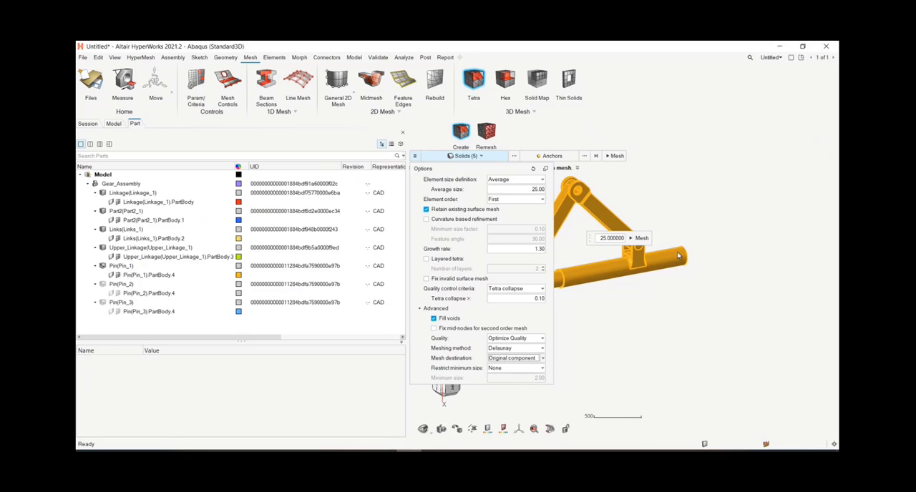
click(640, 239)
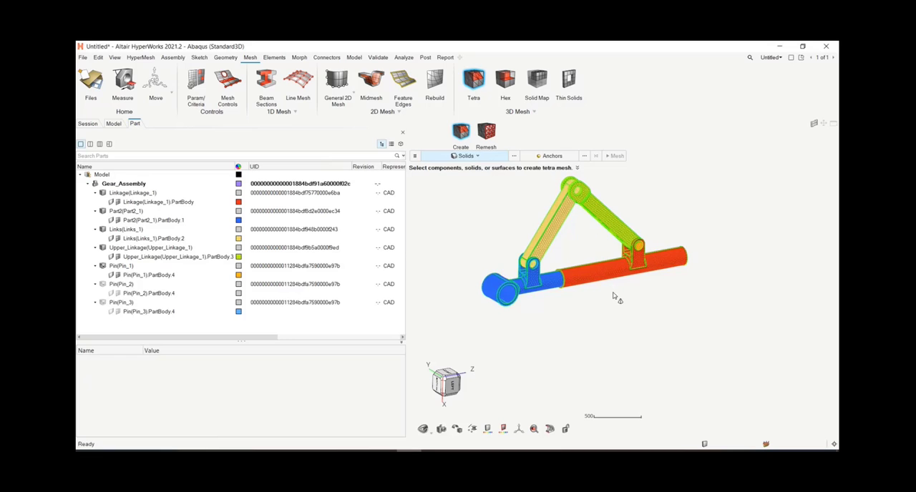
Step: Change the display of the 3D elements to shaded with mesh lines and fit the whole assembly in view
right_drag(615, 320, 599, 335)
scroll(561, 261, up, 6)
right_drag(571, 283, 586, 260)
click(457, 432)
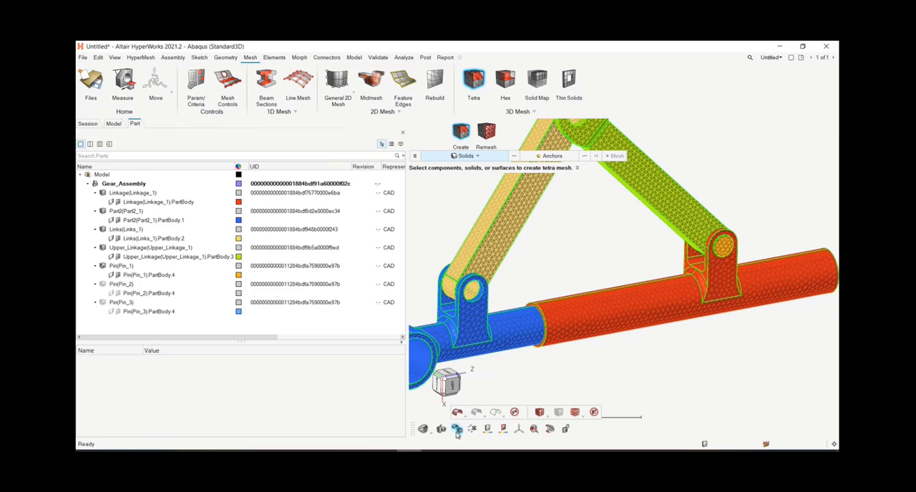
click(539, 412)
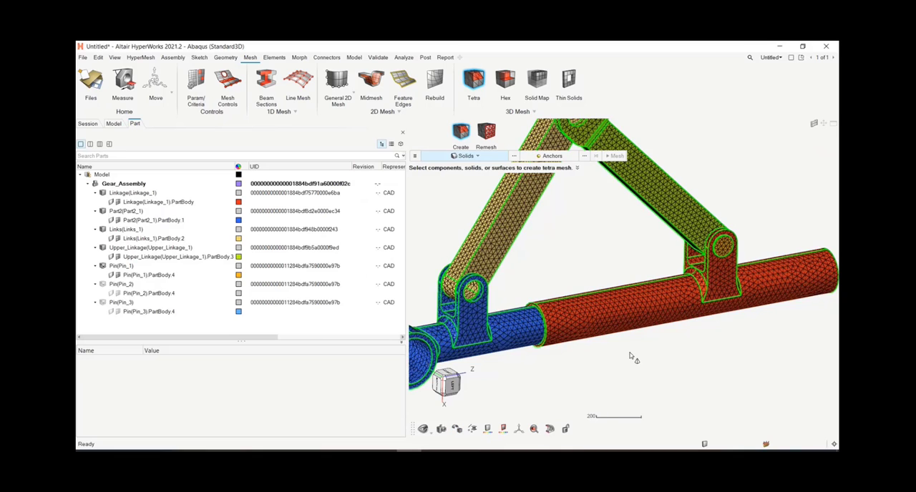
key(f)
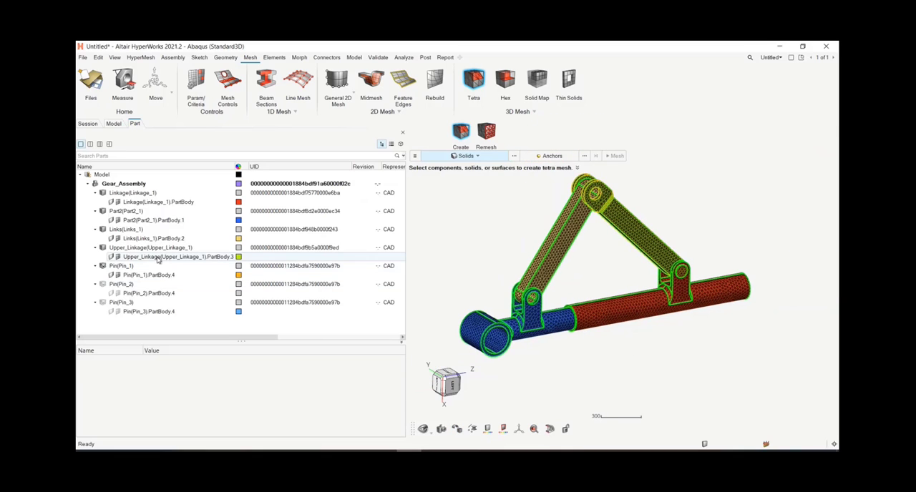
Step: Leave the tetra meshing tool and redisplay the hidden Pin_2 and Pin_3 instances
right_click(456, 245)
mouse_move(448, 247)
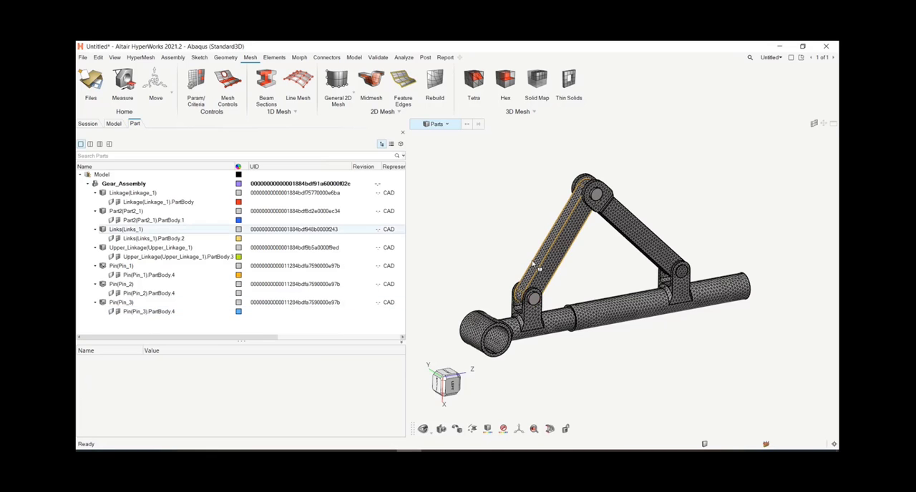
scroll(532, 298, up, 5)
scroll(531, 292, down, 4)
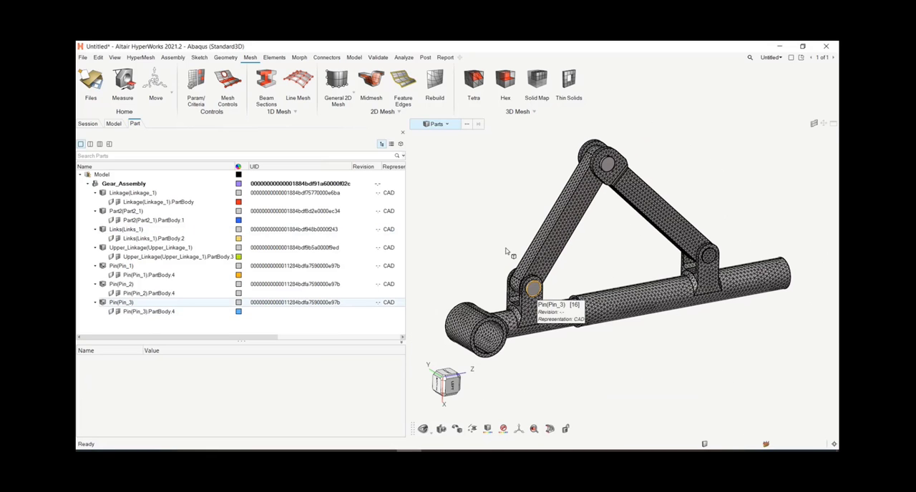
Step: Set the entity selector to components and compare the three pins with the meshed parts in component colors
click(443, 124)
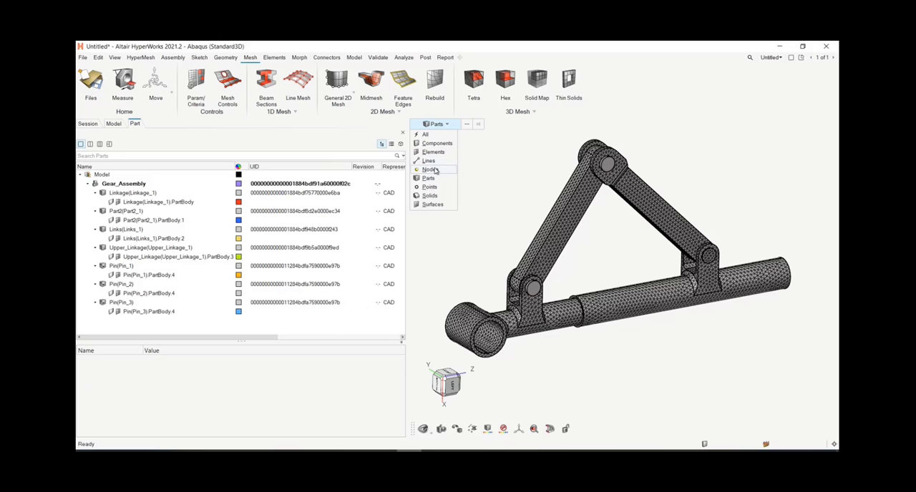
click(436, 143)
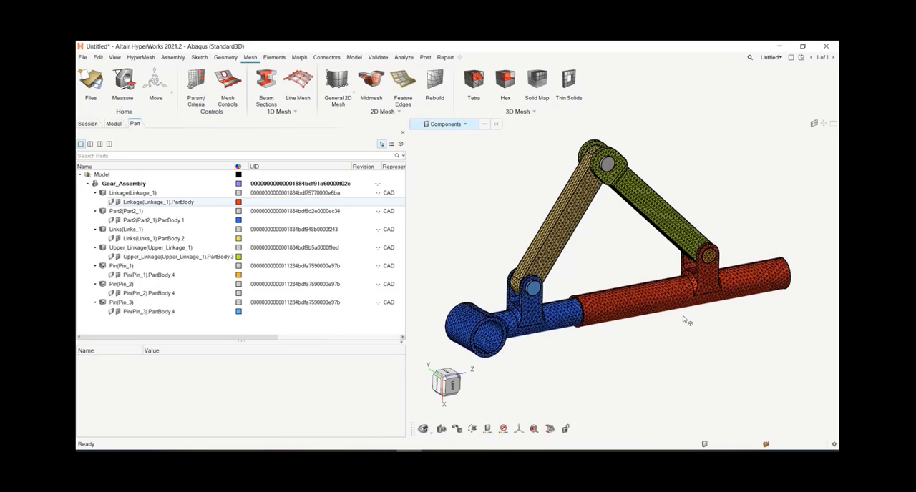
scroll(712, 271, up, 2)
scroll(712, 270, down, 2)
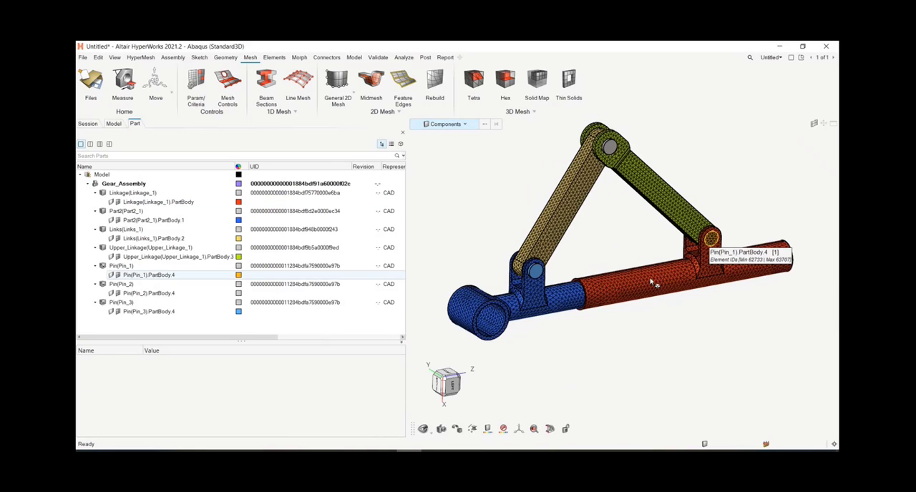
Step: Sync the instances of Pin(Pin_1) and clear the part selection
click(120, 266)
right_click(121, 266)
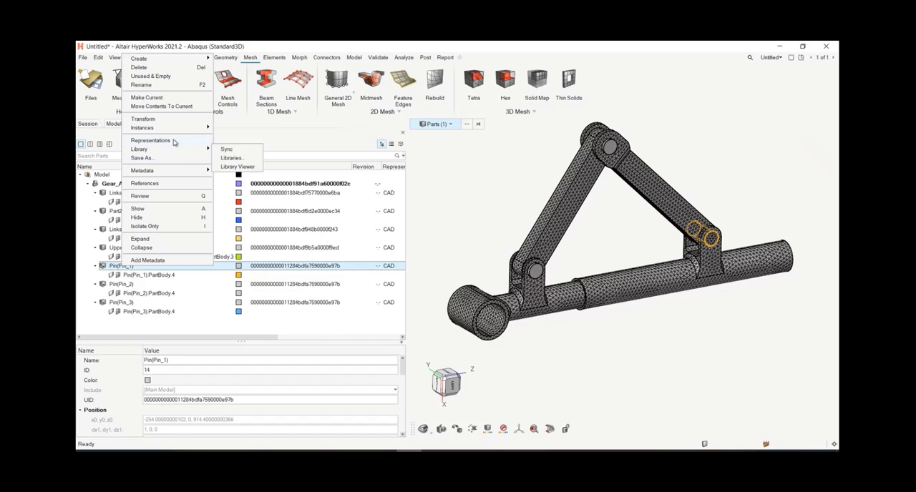
mouse_move(172, 128)
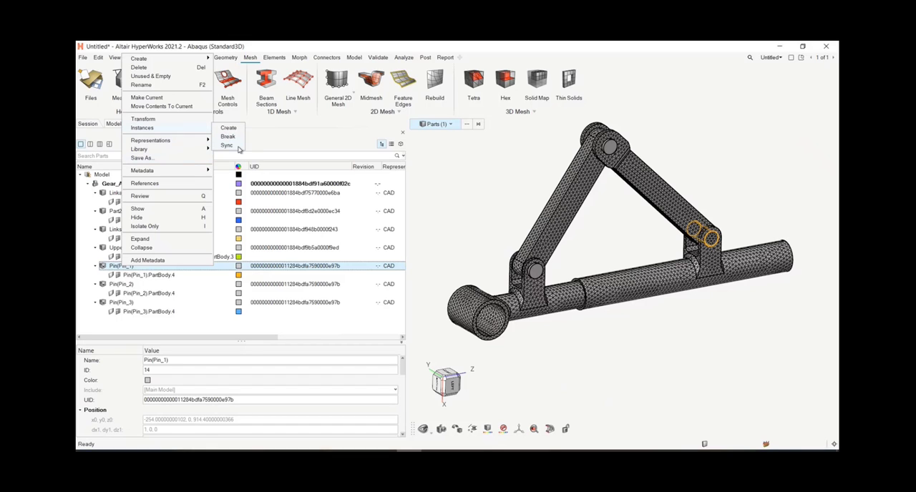
click(238, 150)
click(577, 339)
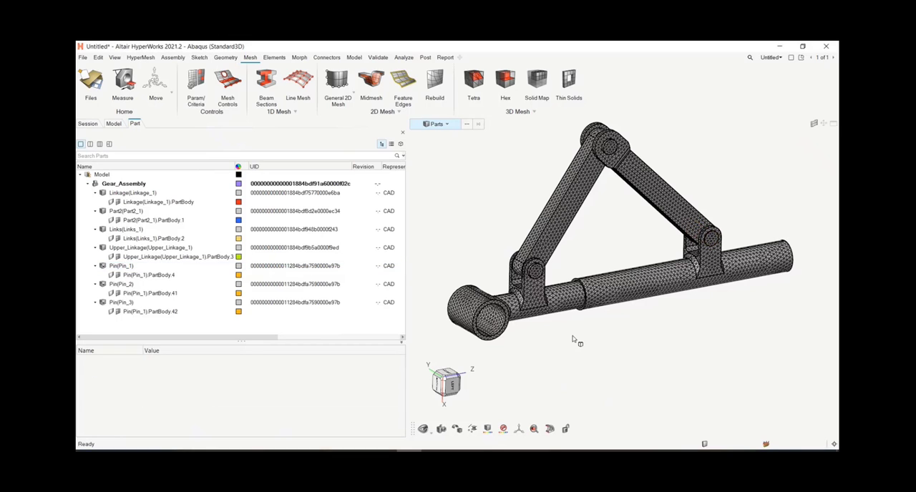
Step: Inspect the meshes of the synced pins, and set the entity selector to components to check their colors
scroll(536, 281, up, 5)
scroll(536, 281, up, 2)
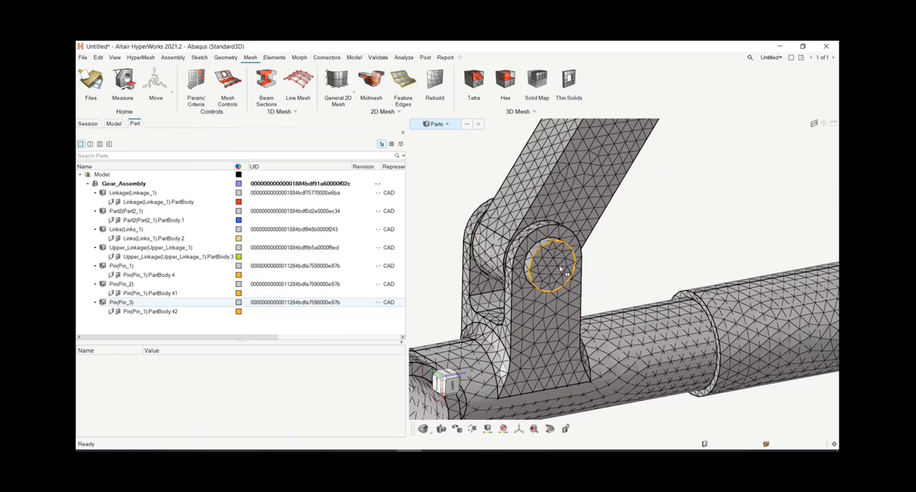
key(f)
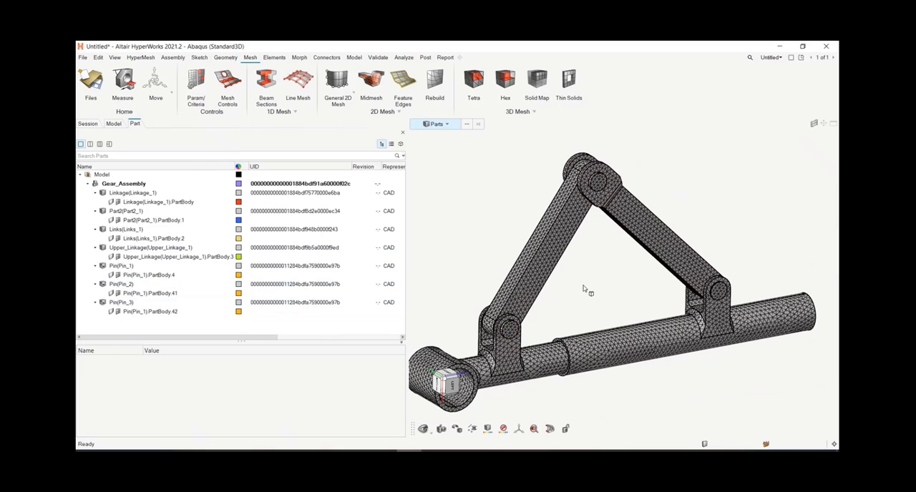
click(437, 124)
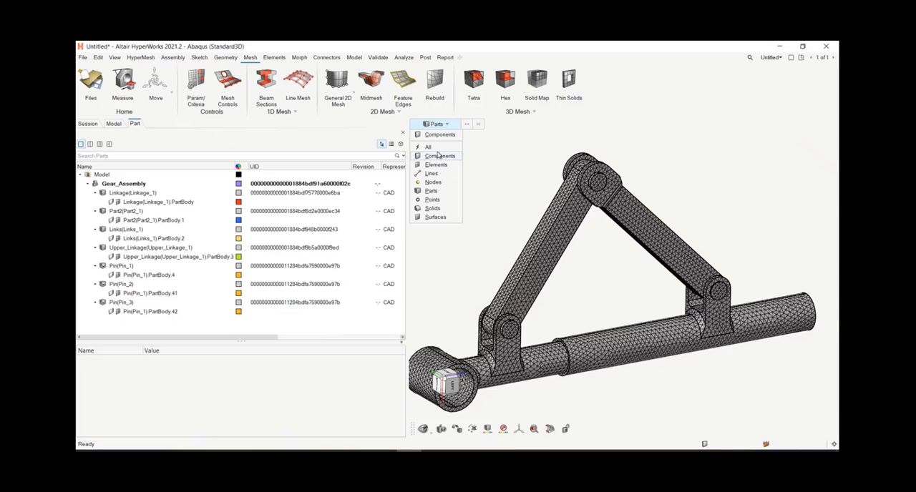
click(440, 156)
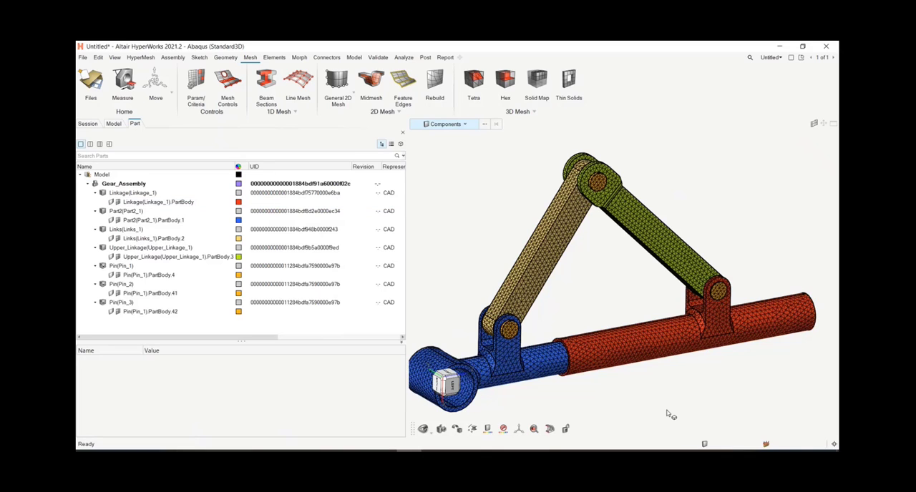
right_drag(668, 415, 676, 389)
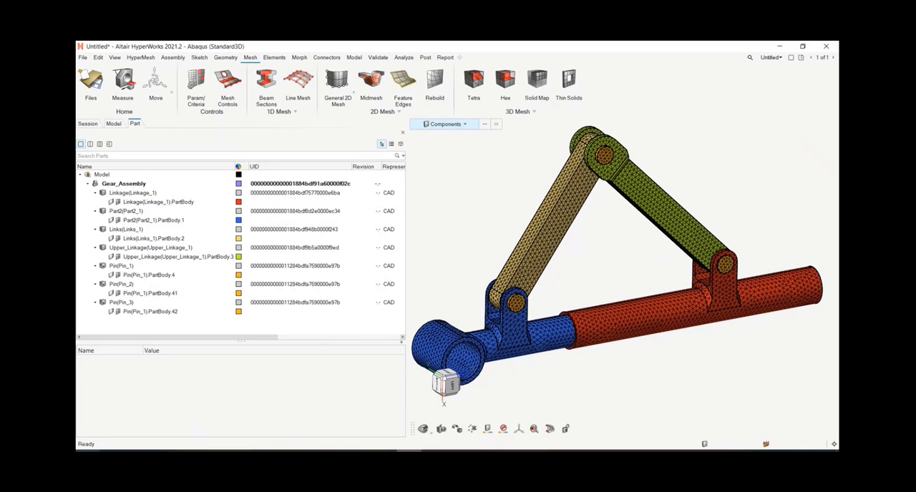
Step: Create a new instance of Pin(Pin_1) and move the Transform dialog clear of the model
click(122, 265)
right_click(131, 270)
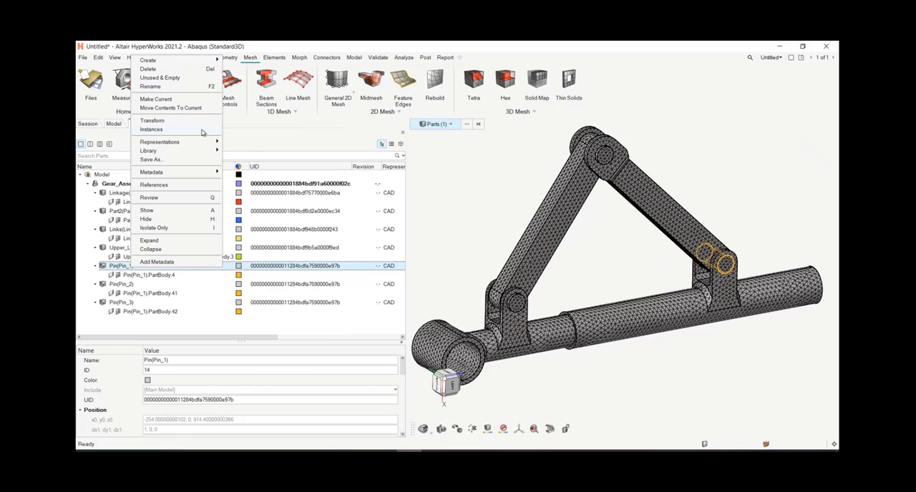
mouse_move(202, 133)
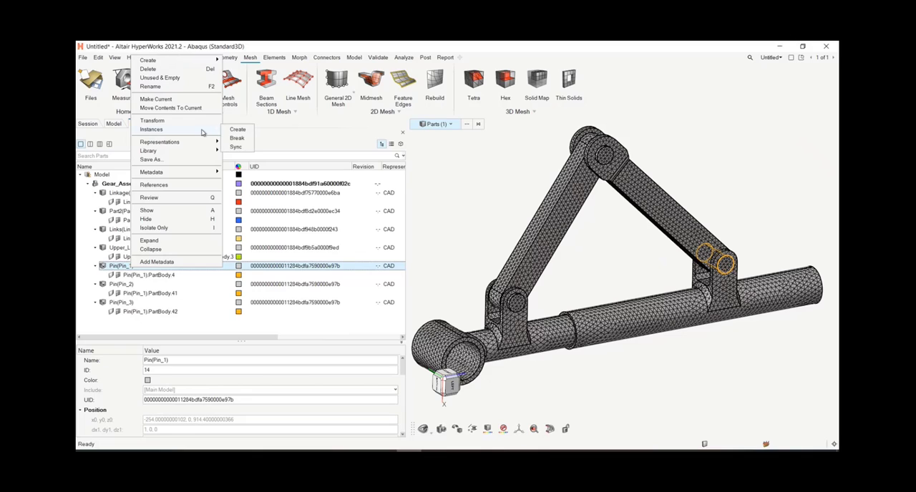
click(247, 131)
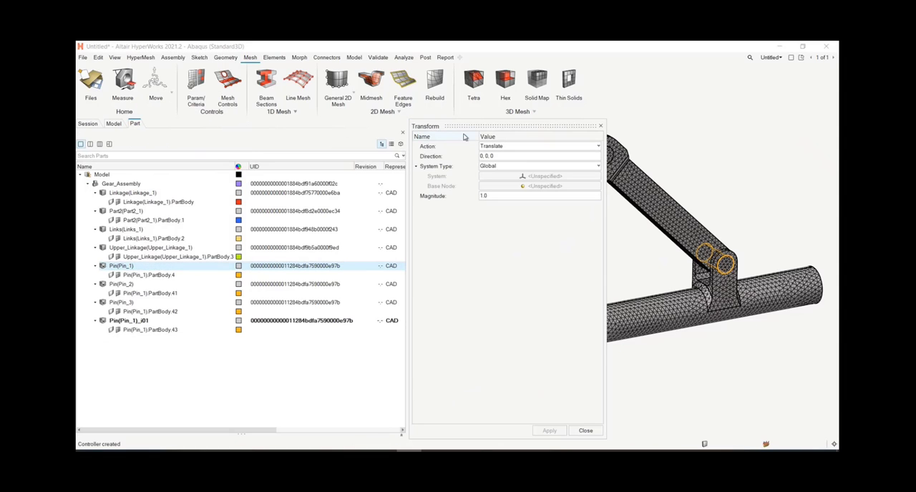
drag(474, 124, 177, 80)
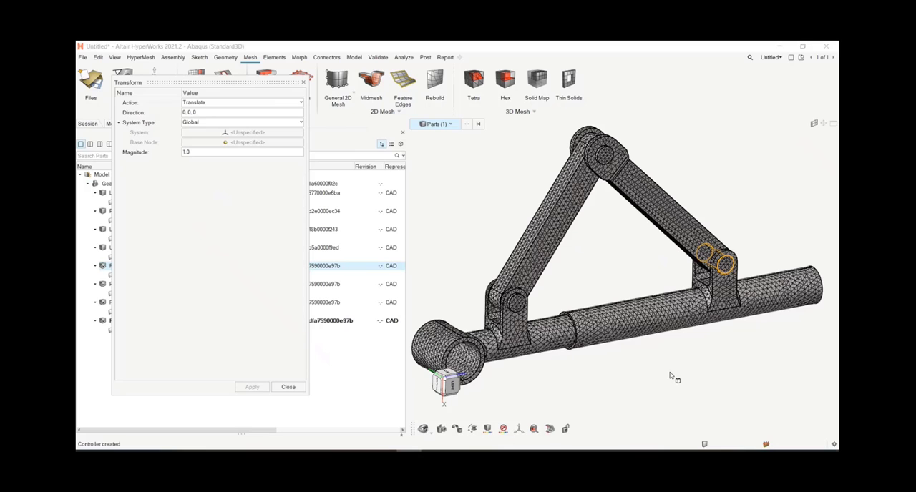
scroll(621, 326, up, 3)
scroll(621, 326, down, 3)
scroll(637, 256, up, 6)
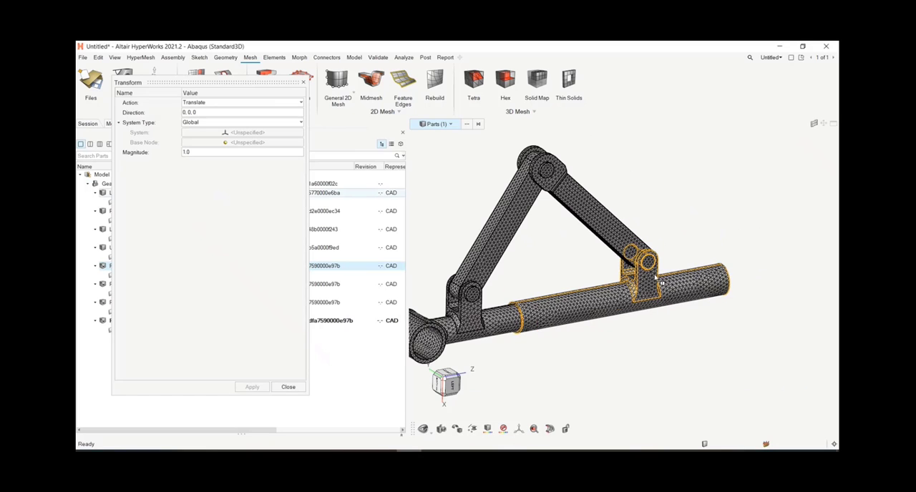
scroll(636, 256, down, 5)
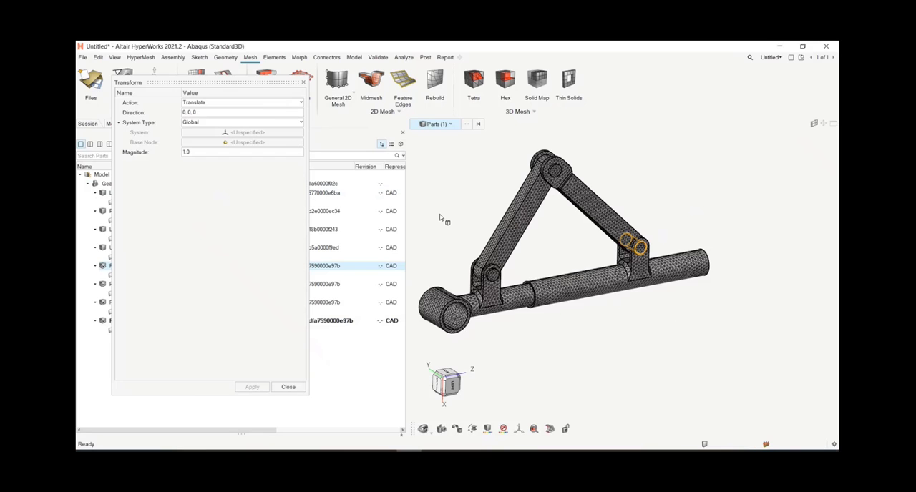
scroll(634, 243, up, 5)
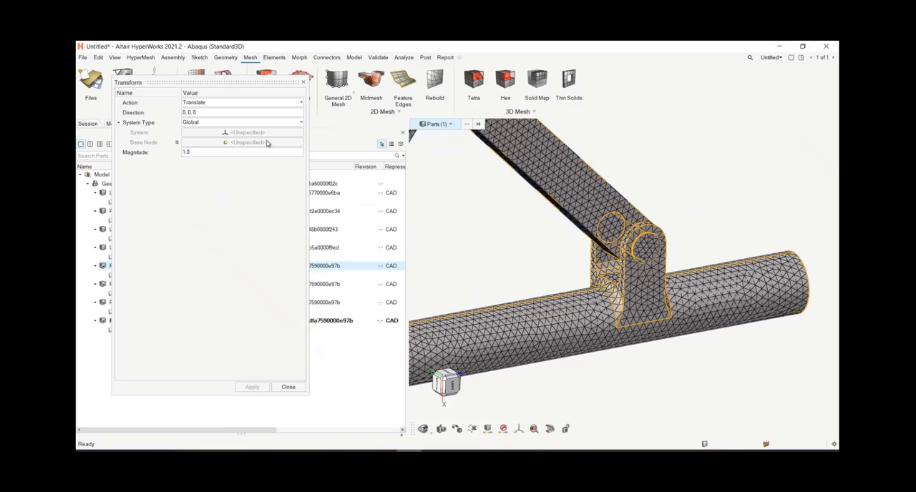
Step: Translate the new pin instance by a magnitude of 300 in direction 0, -1, 0 and close the Transform dialog
click(206, 113)
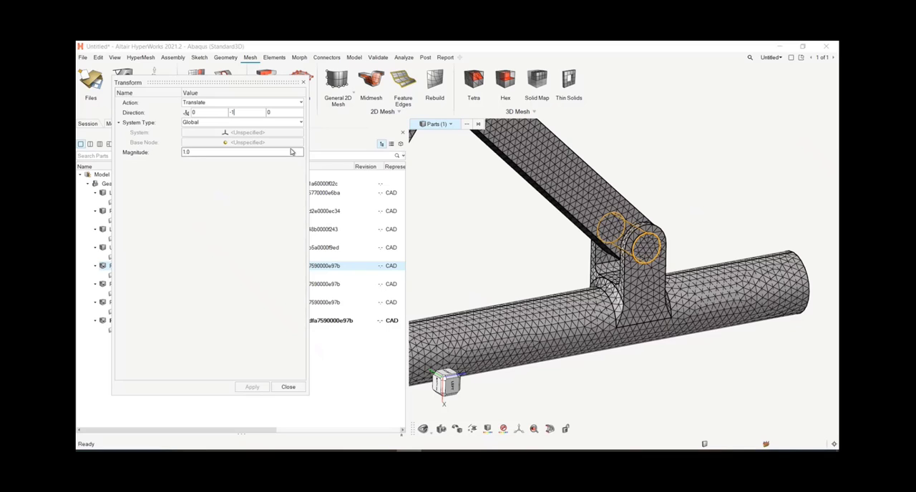
click(285, 152)
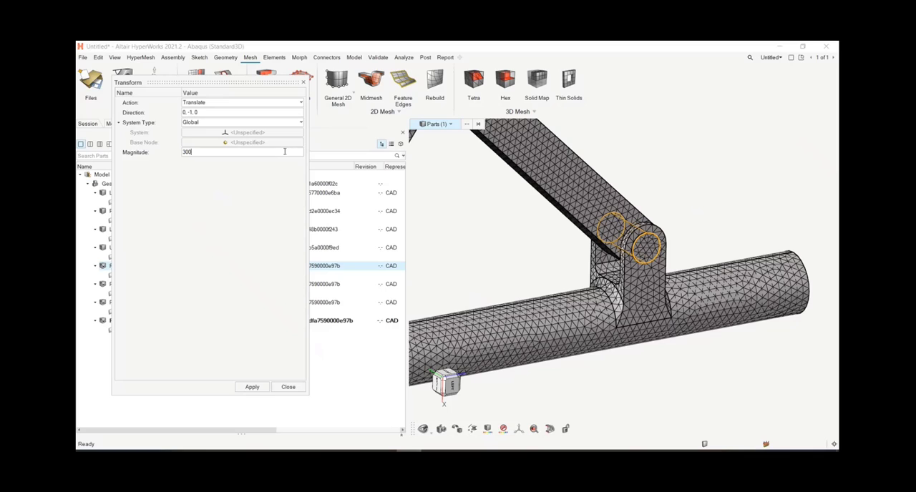
click(252, 387)
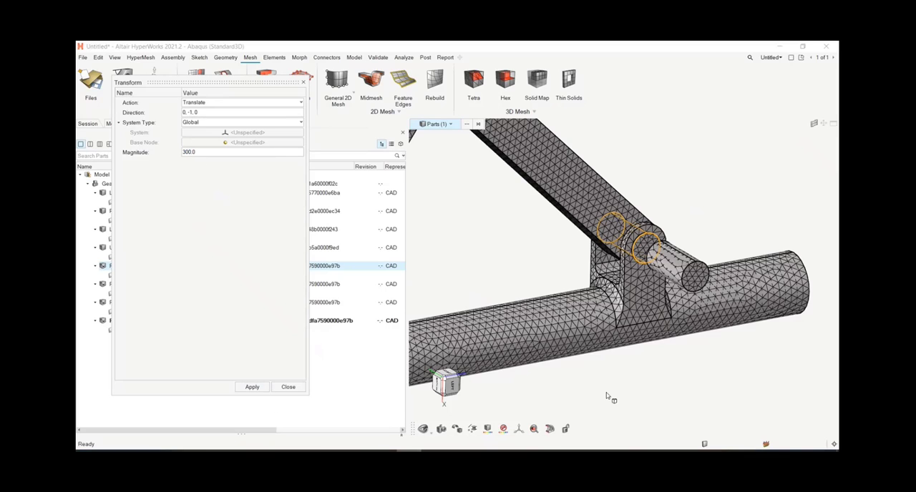
scroll(603, 373, down, 3)
scroll(583, 368, down, 1)
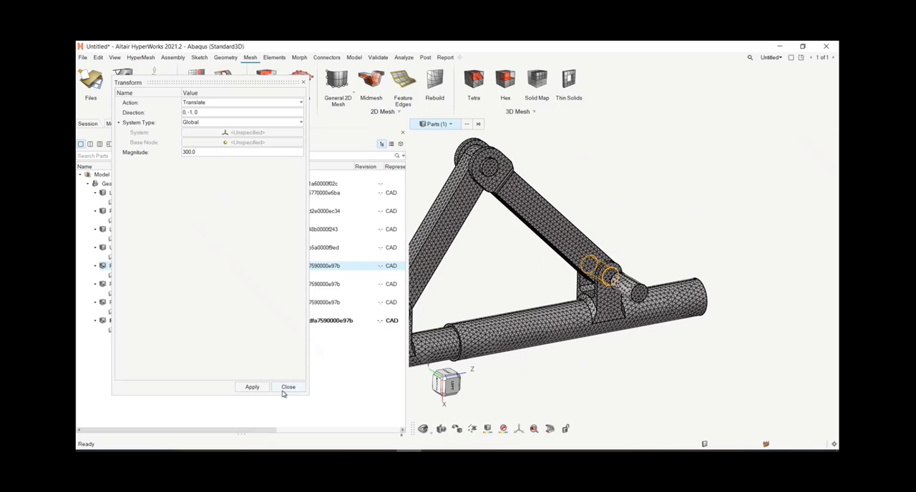
click(283, 391)
Step: Set the entity selector to components and compare the moved instance Pin(Pin_1)_i01 with the component Pin(Pin_1).PartBody.4
right_drag(622, 378, 654, 325)
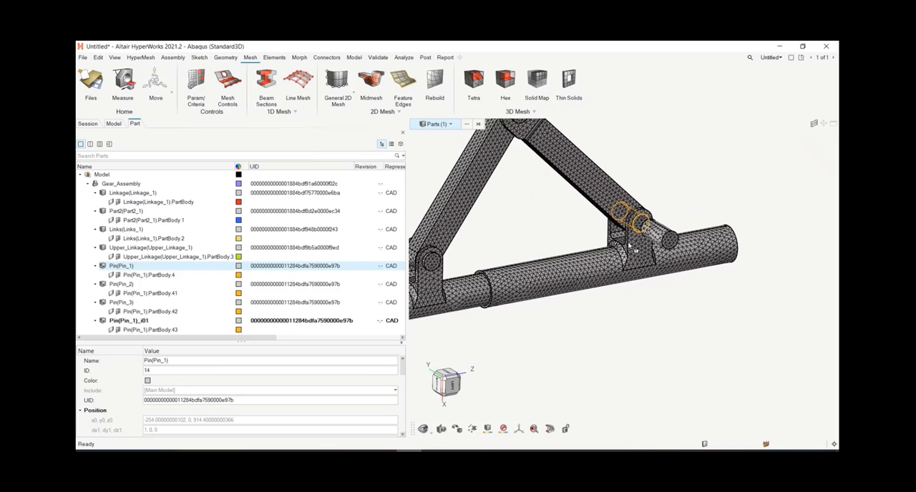
scroll(629, 247, up, 3)
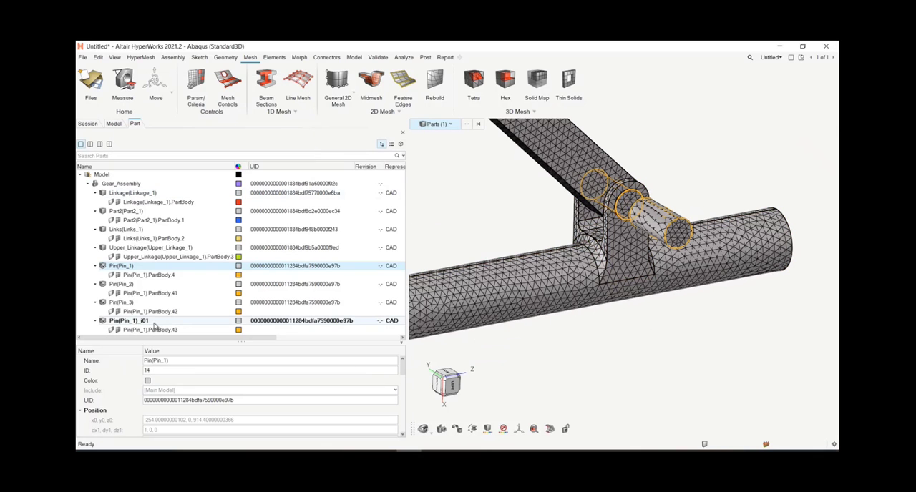
click(437, 124)
click(434, 156)
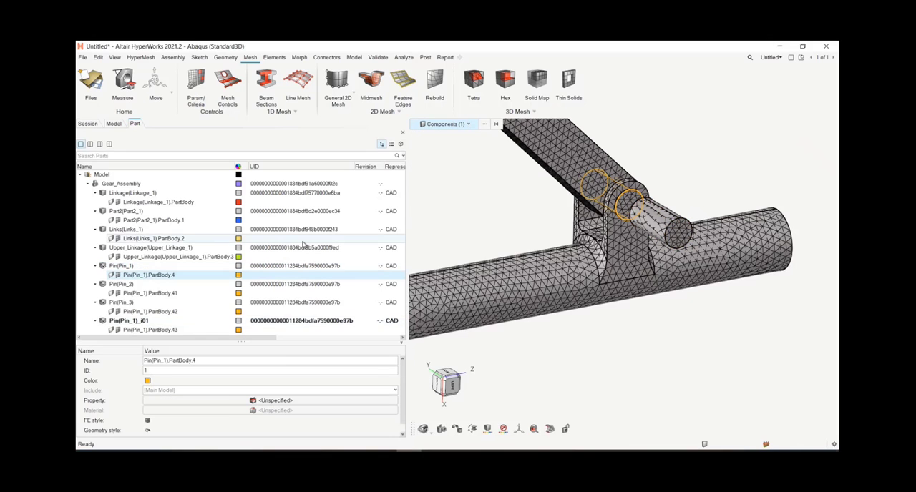
click(144, 322)
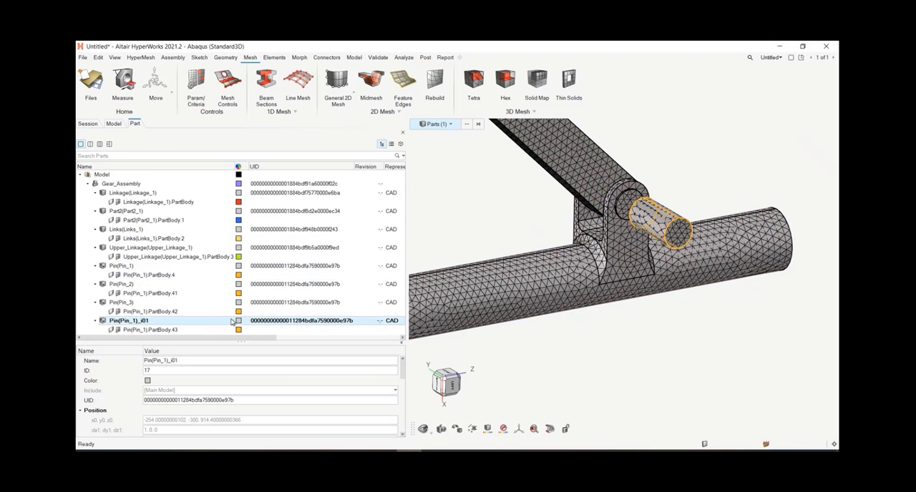
click(159, 275)
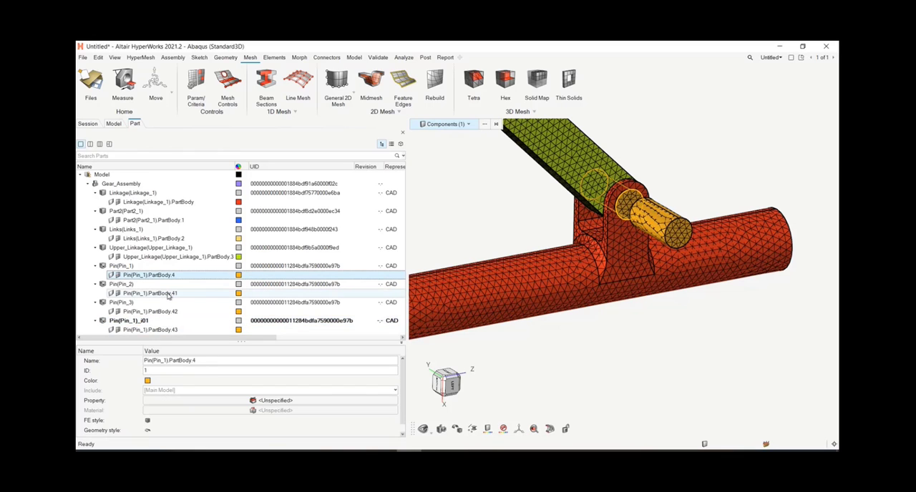
Step: Create a property for the component Pin(Pin_1).PartBody.4 and look through its fields
right_click(102, 404)
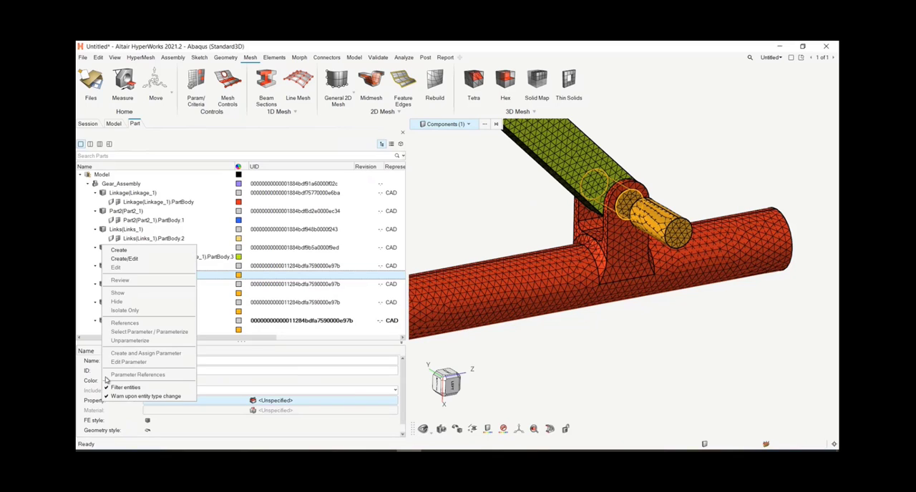
click(129, 260)
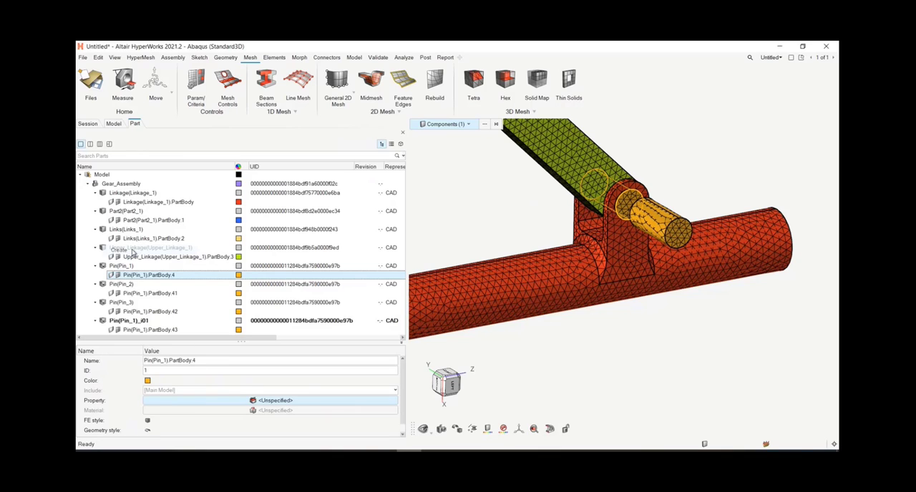
scroll(206, 405, down, 2)
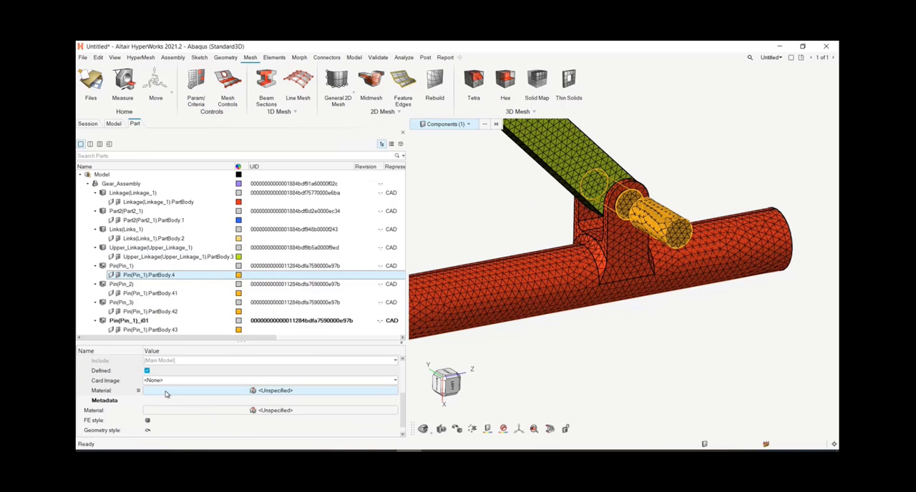
scroll(173, 404, up, 3)
scroll(157, 412, down, 2)
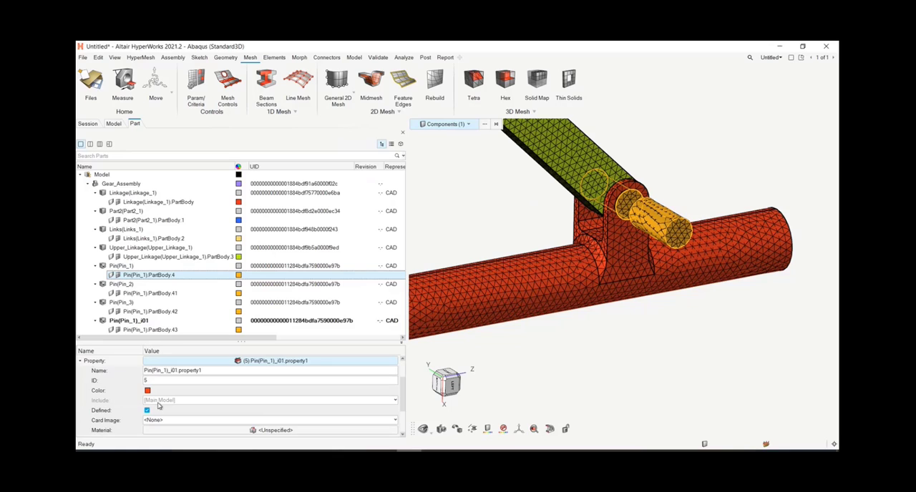
Step: Create a new property in place of the one assigned to Pin(Pin_1).PartBody.4 and name it pin_property
right_click(109, 362)
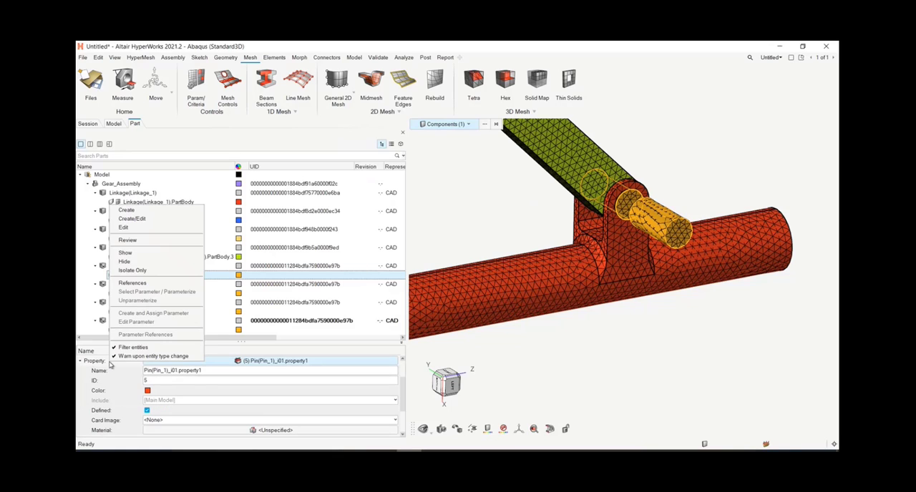
click(146, 211)
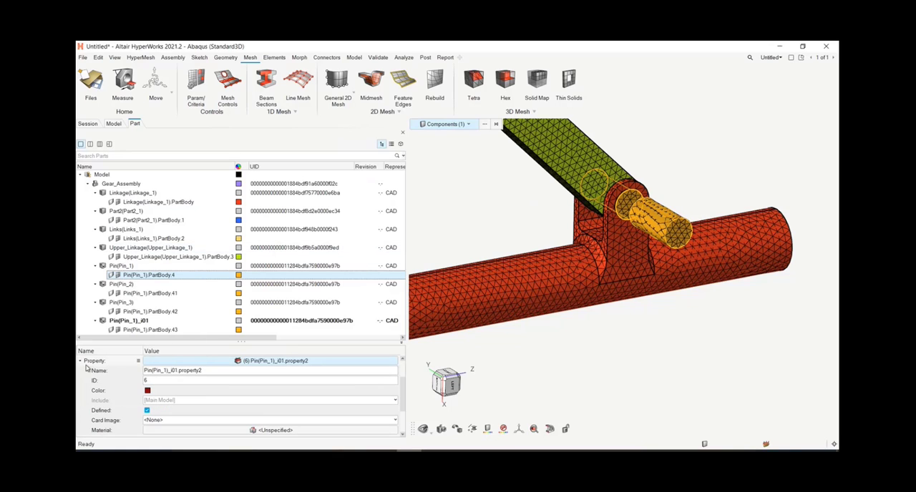
click(202, 370)
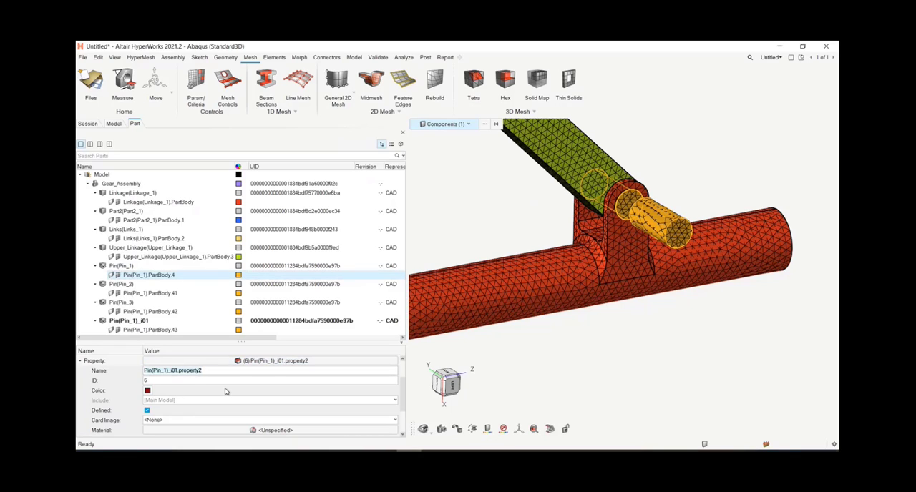
key(BackSpace)
text(pin_property)
key(Return)
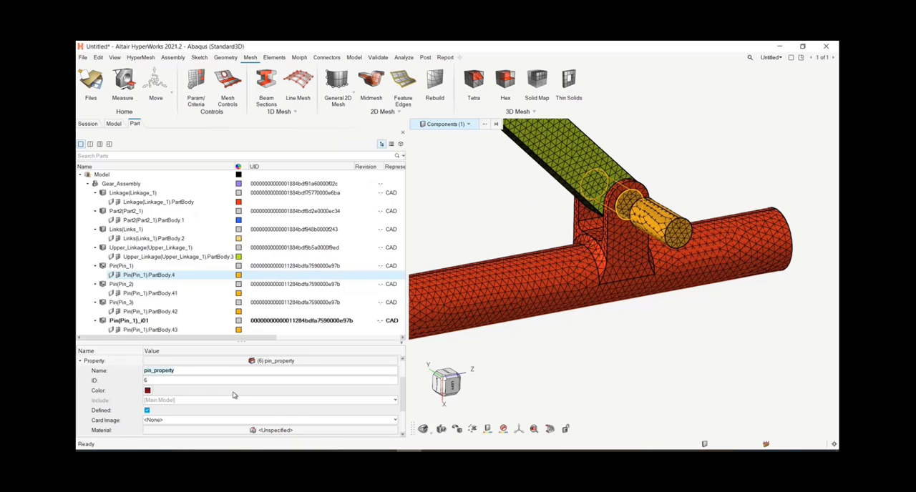
Step: Set the card image of pin_property to SOLIDSECTION and collapse the property's details
click(215, 421)
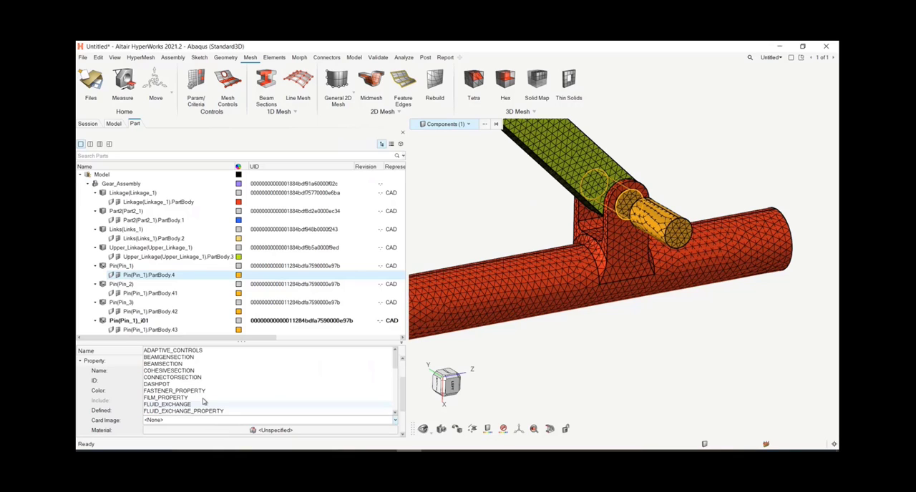
scroll(201, 393, down, 10)
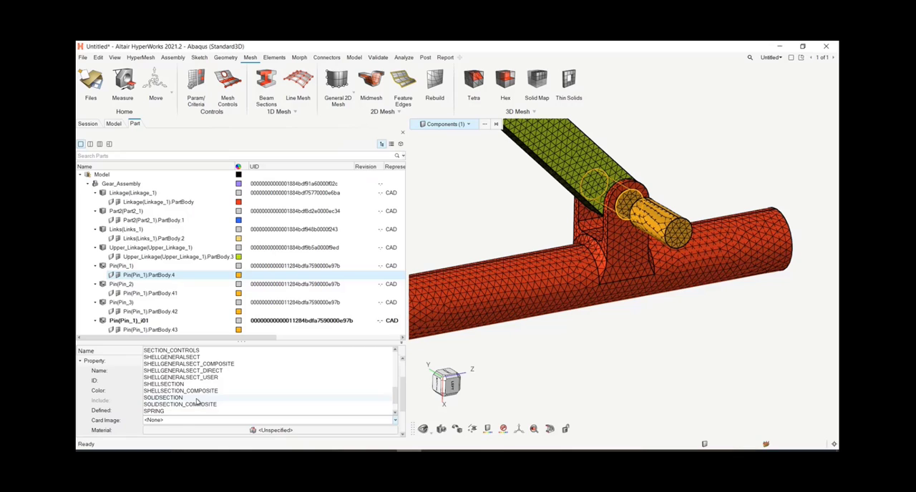
click(197, 398)
scroll(205, 388, down, 2)
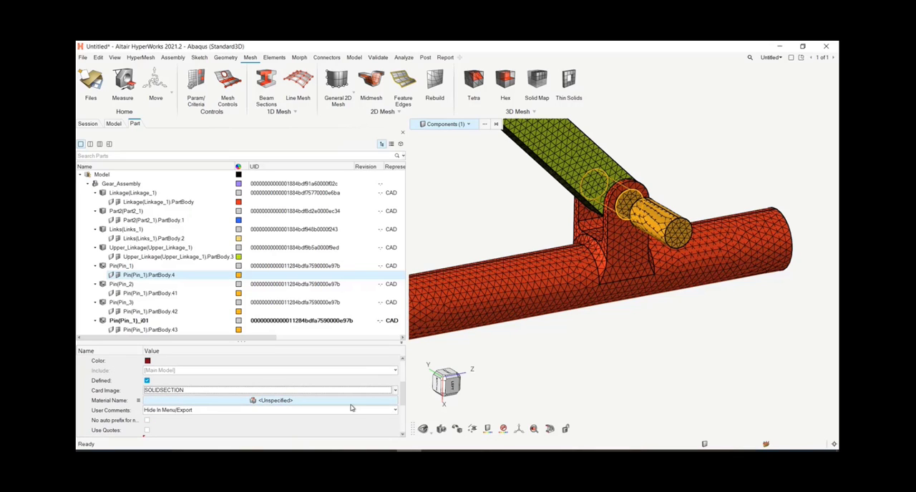
scroll(401, 392, up, 3)
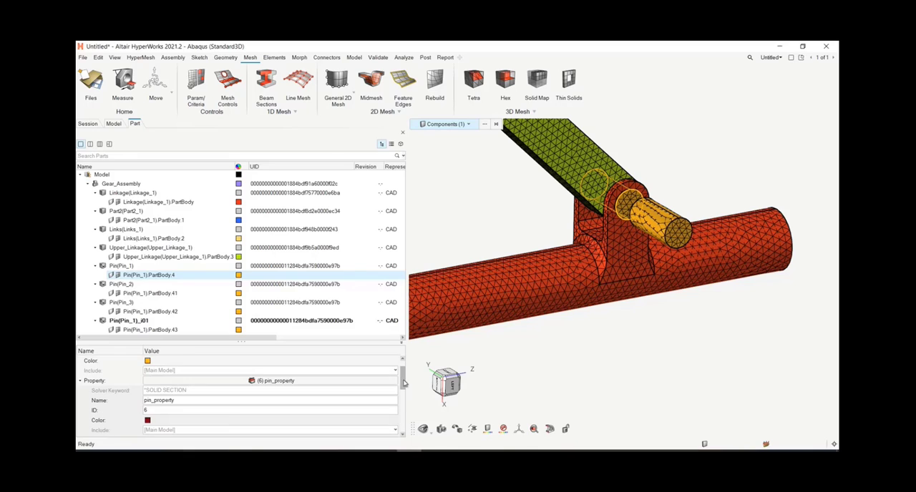
click(81, 381)
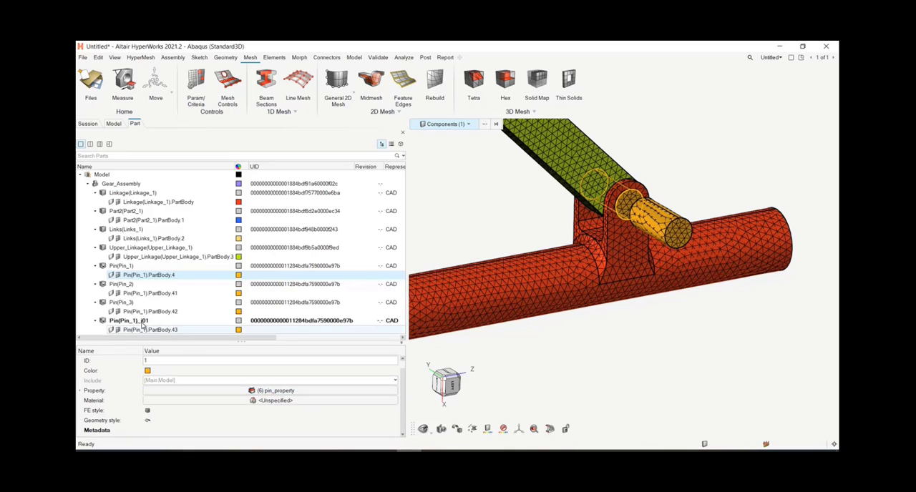
Step: Compare the property assignments of Pin(Pin_1).PartBody.41 and PartBody.4, and sync the instances of Pin(Pin_1)
click(165, 294)
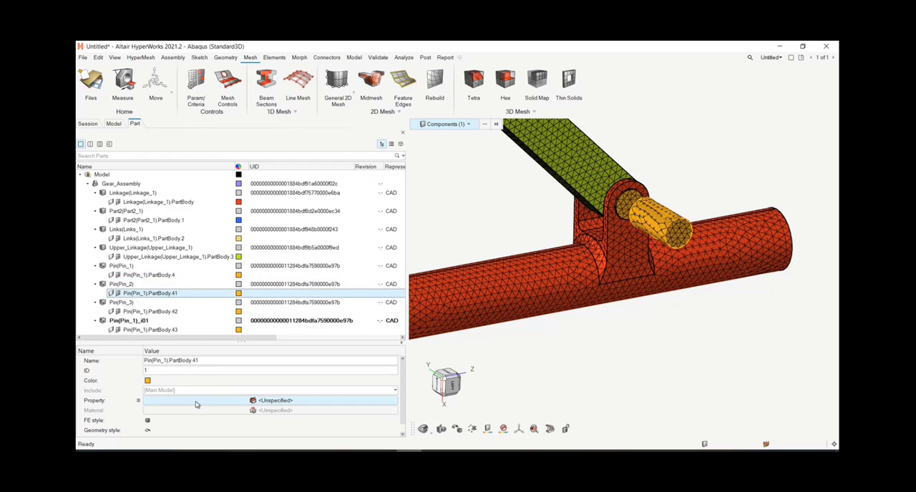
click(152, 276)
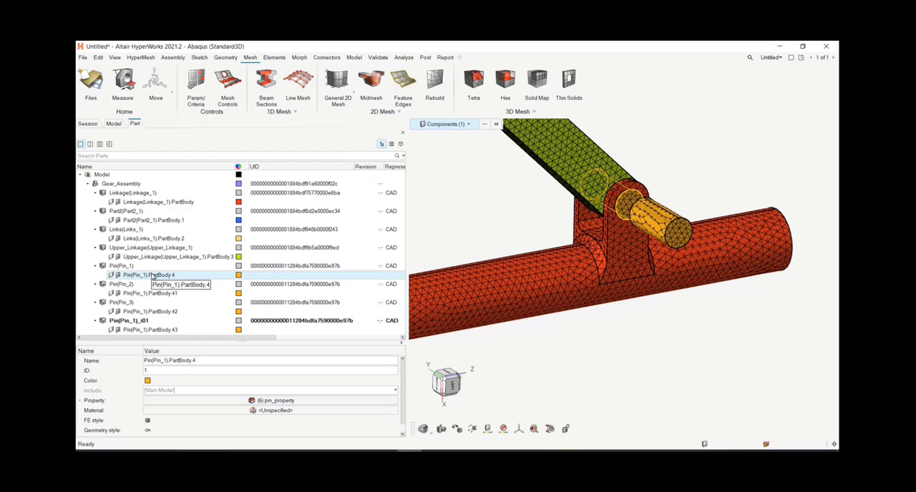
right_click(152, 275)
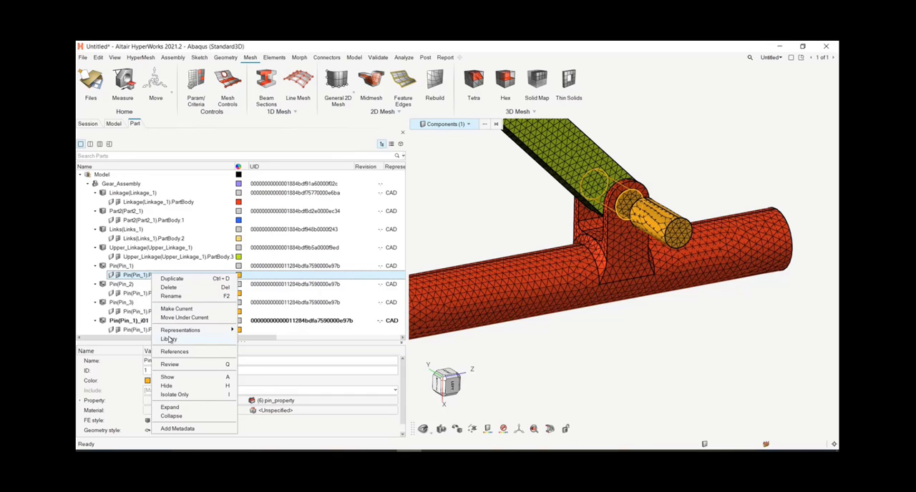
right_click(133, 266)
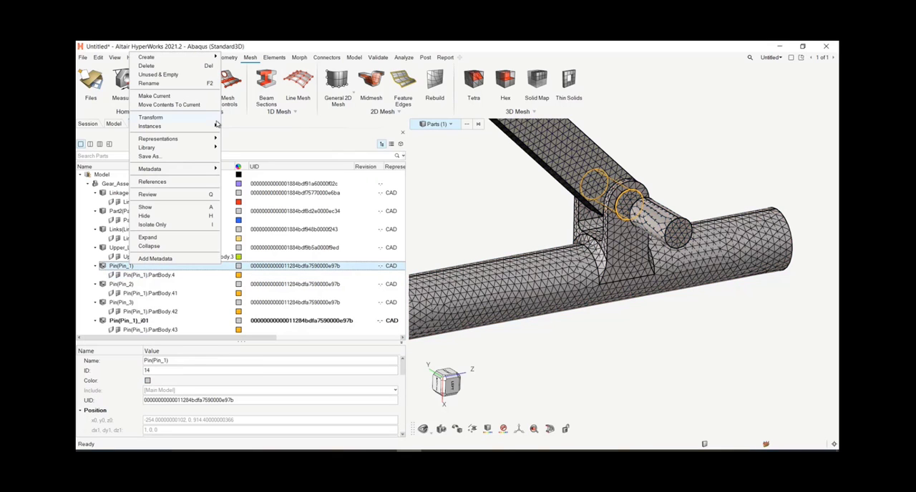
mouse_move(219, 128)
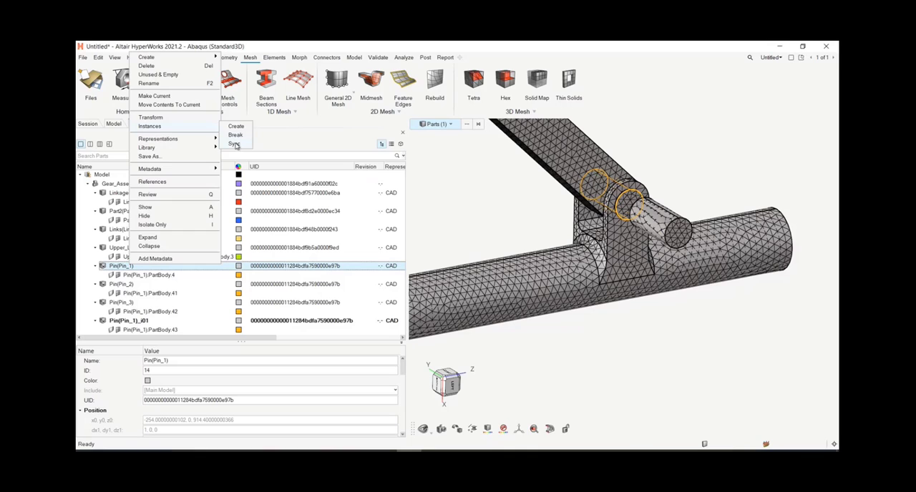
click(234, 144)
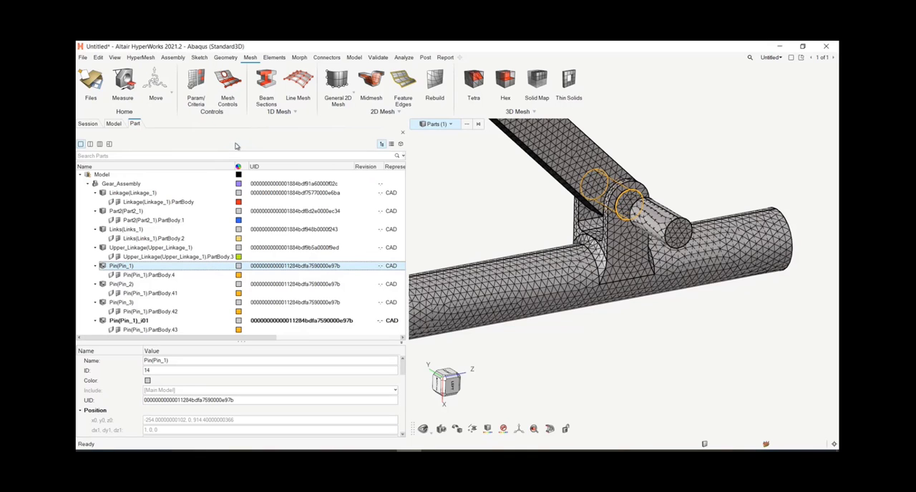
Step: Check the property of the synced component Pin(Pin_1).PartBody.42, clear the selection and view the whole assembly
click(163, 311)
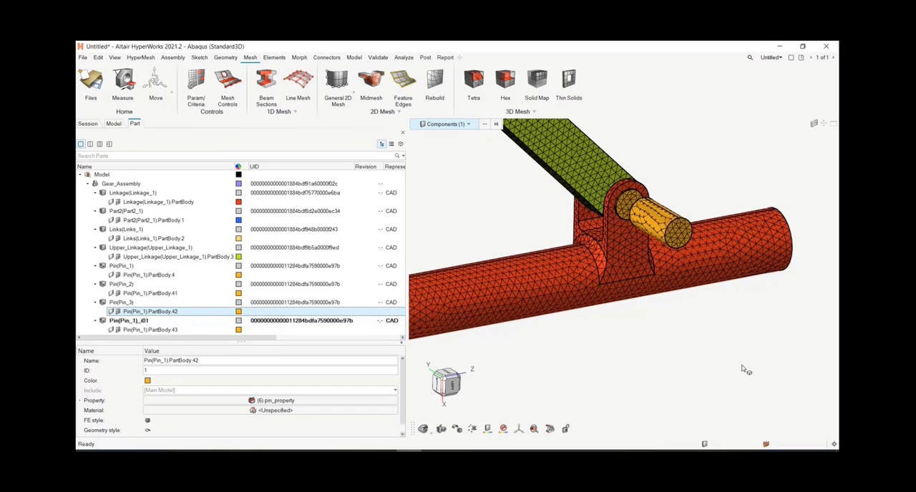
click(627, 374)
scroll(622, 366, down, 3)
right_drag(641, 368, 621, 319)
middle_drag(611, 213, 647, 257)
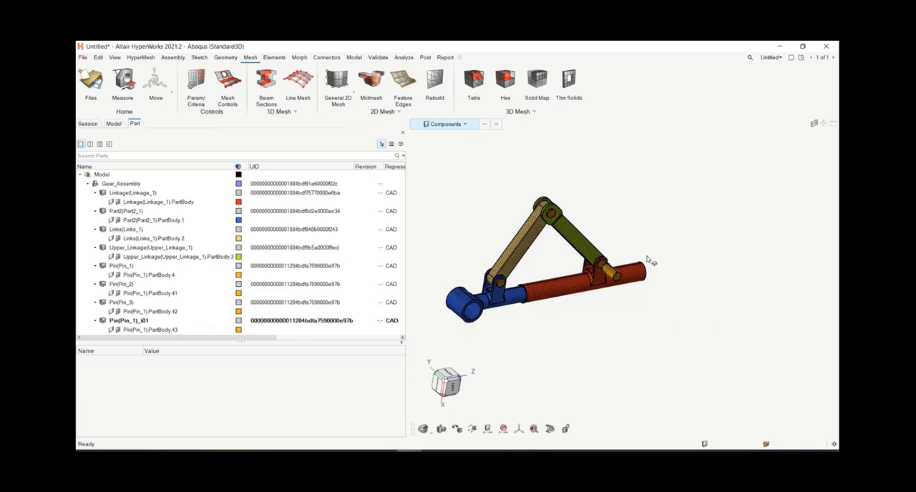
Step: List the model's components, enlarge the graphics area and examine the meshed assembly and its upper pin joint
click(115, 124)
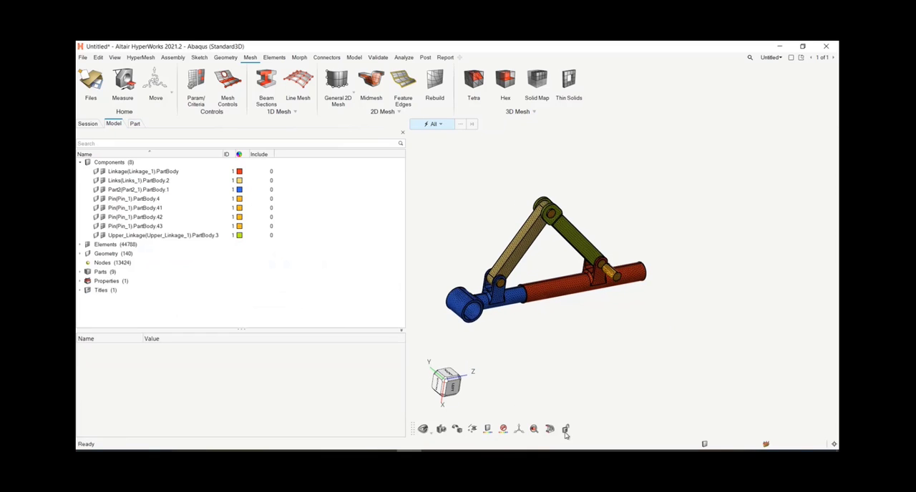
drag(406, 260, 310, 272)
right_drag(520, 363, 536, 367)
middle_drag(536, 367, 523, 346)
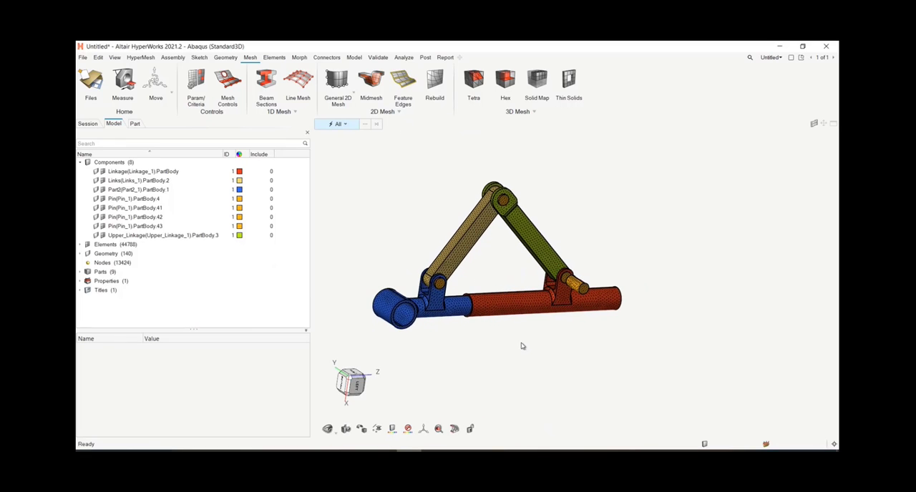
middle_drag(495, 374, 496, 331)
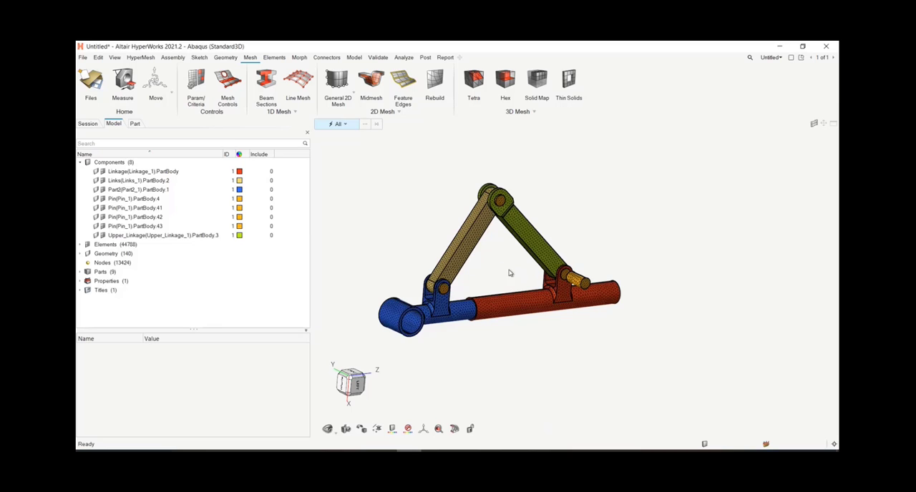
right_drag(493, 212, 524, 209)
scroll(524, 207, up, 6)
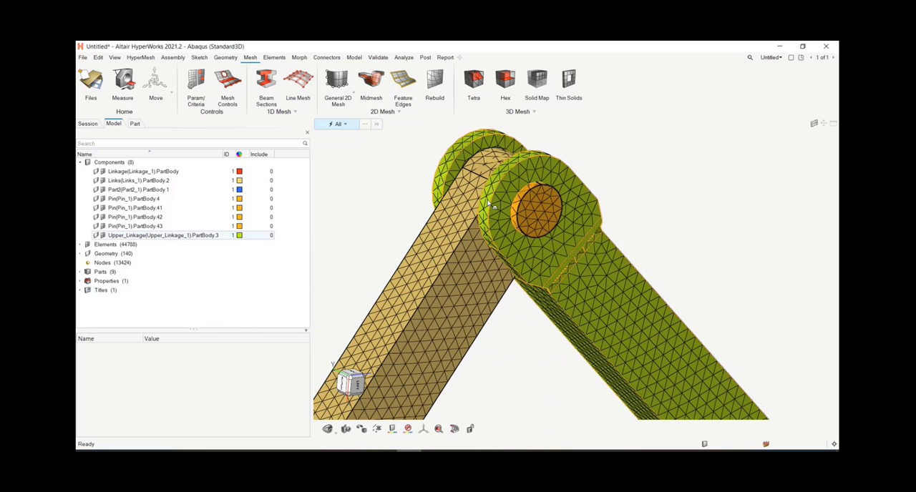
scroll(538, 281, down, 6)
middle_drag(521, 358, 564, 403)
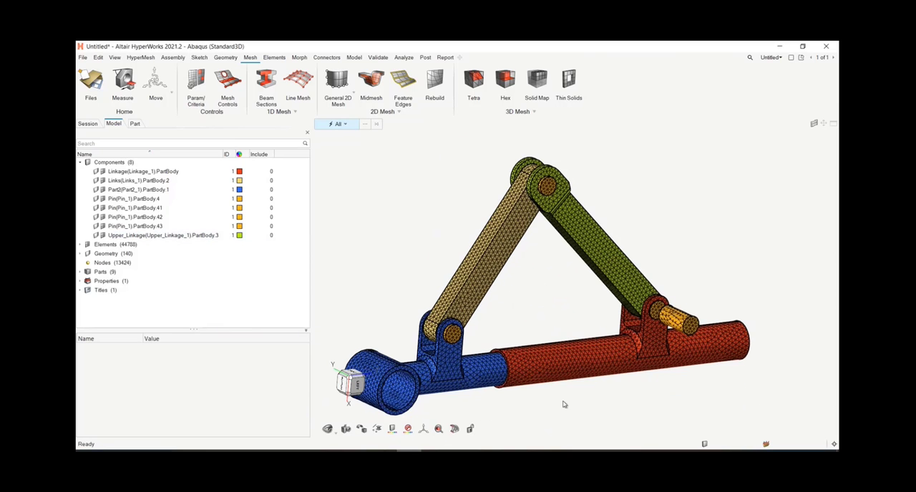
Step: Export the model as an Abaqus solver deck named coffeebreakmodel into the export folder of week8_PartsAndInstances
scroll(560, 402, down, 3)
right_drag(548, 403, 550, 365)
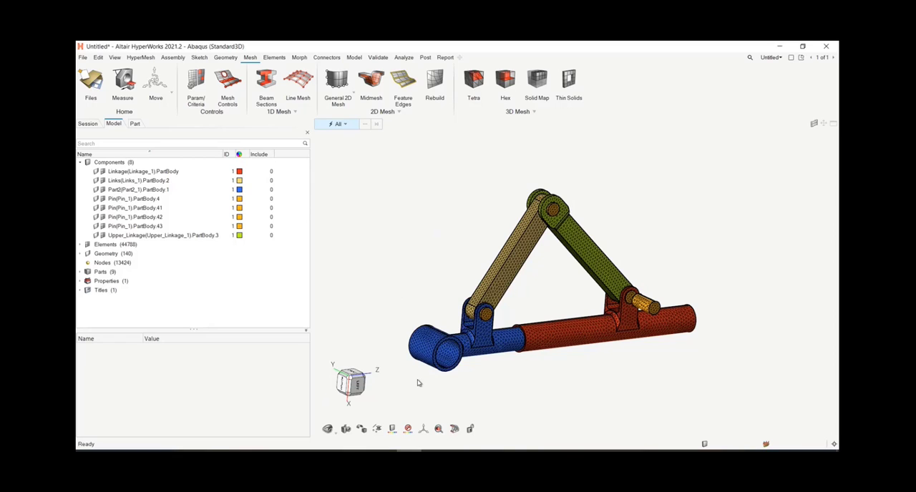
click(83, 62)
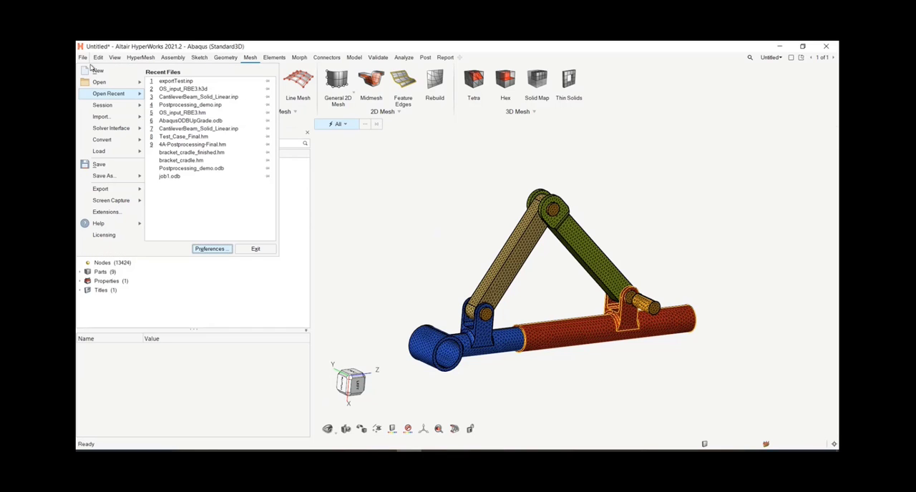
mouse_move(129, 193)
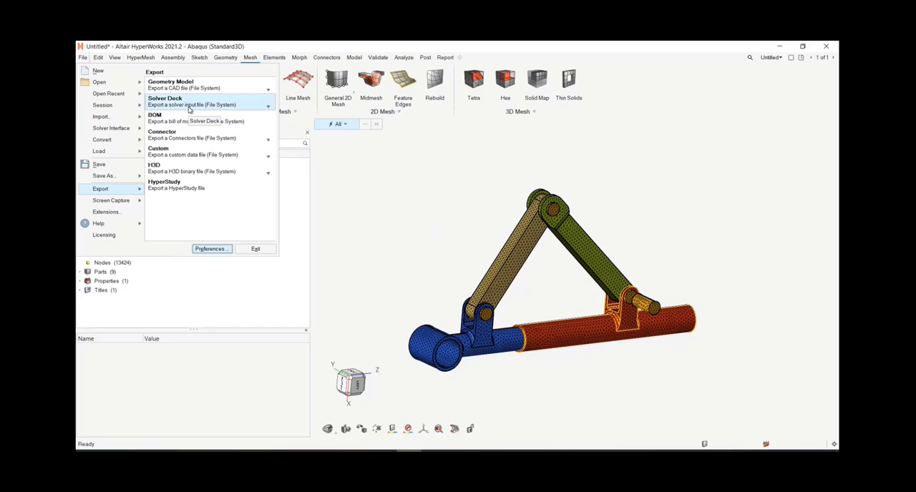
click(189, 107)
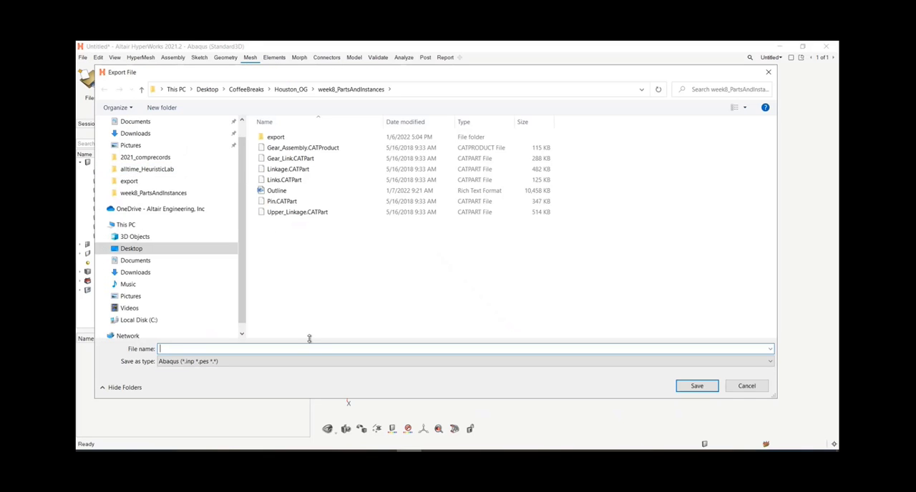
double_click(276, 137)
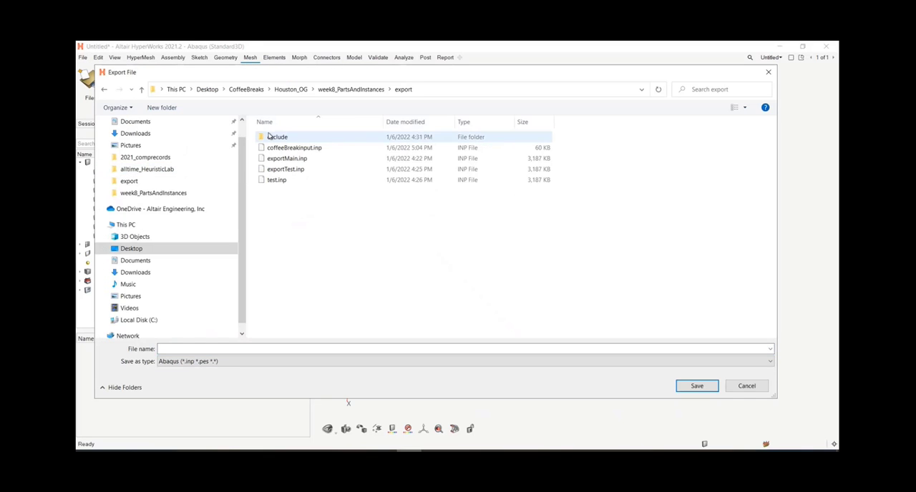
click(282, 350)
text(coffe)
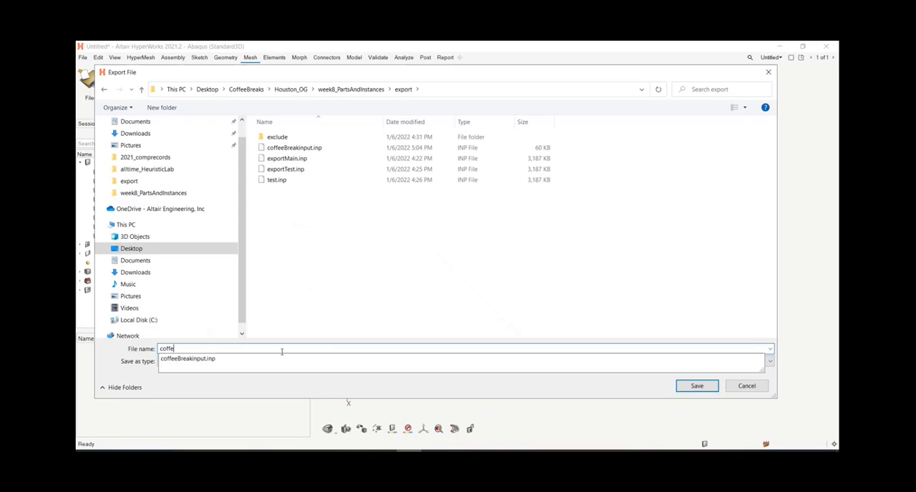
text(ebreakmodel)
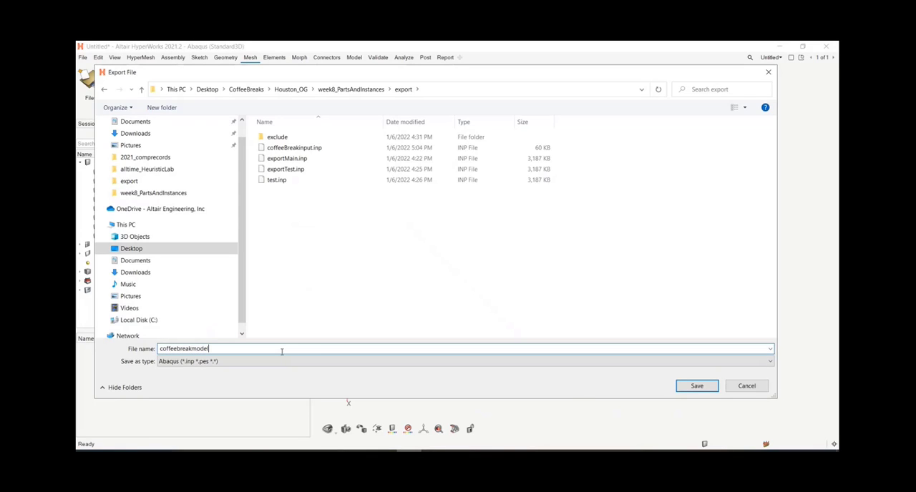
click(694, 386)
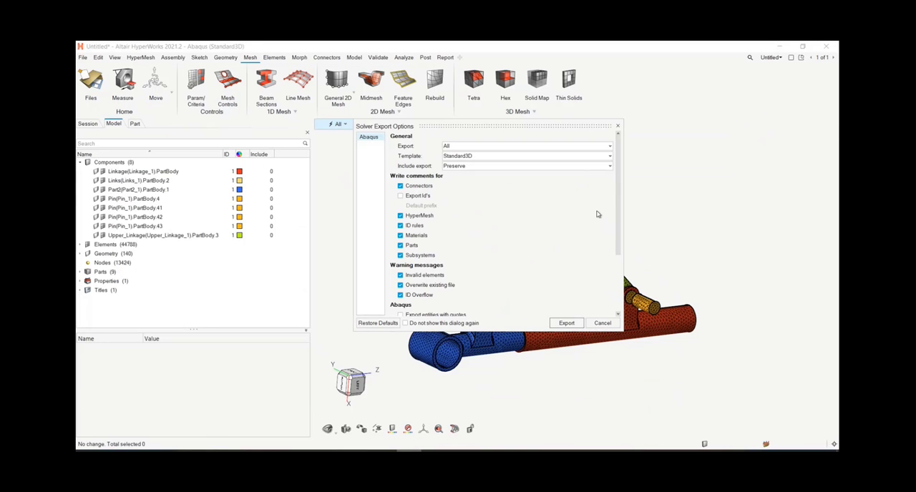
Step: Enable Parts and Instances in the solver export options, leave Part Per Include off, and run the export
scroll(615, 184, down, 3)
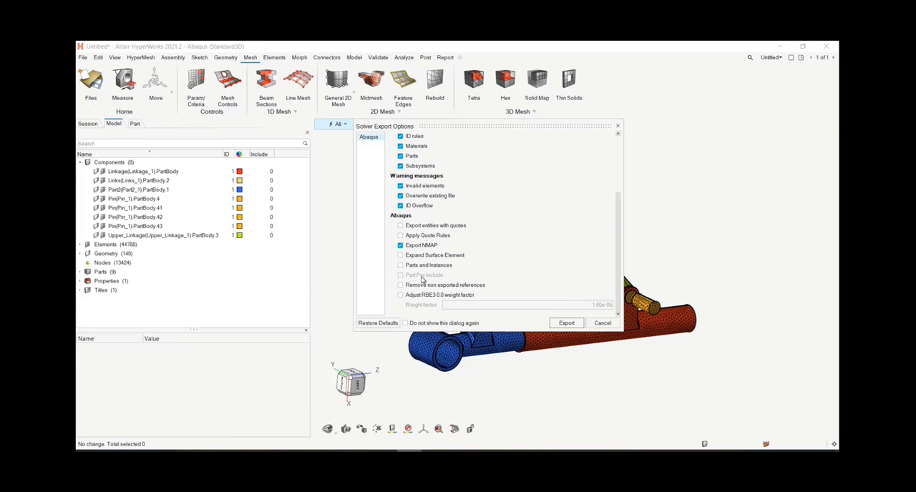
click(401, 265)
drag(493, 127, 369, 107)
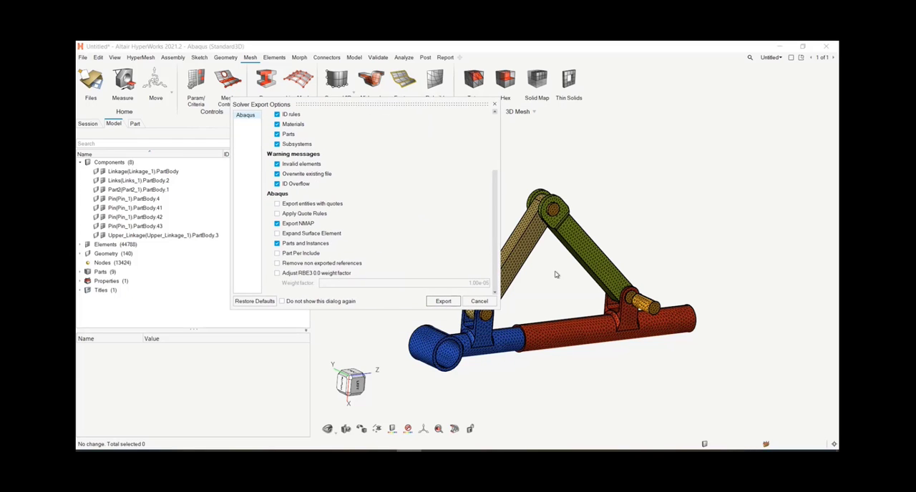
click(293, 256)
click(298, 256)
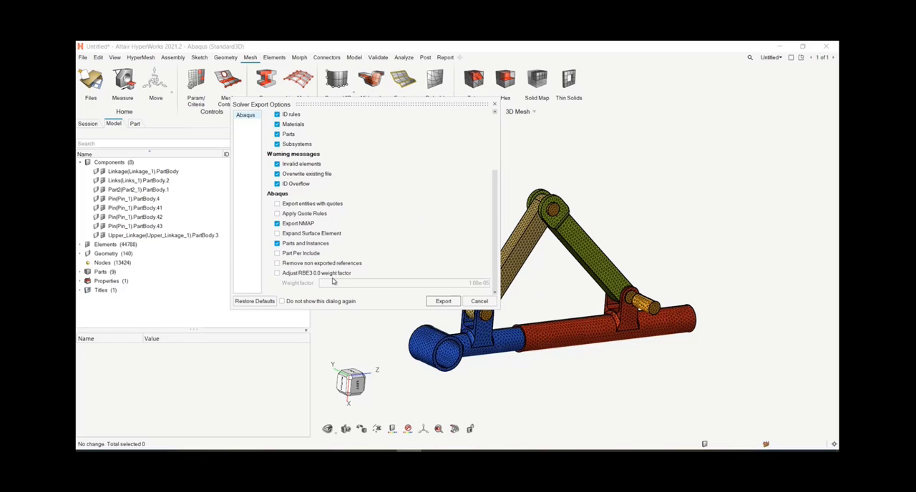
click(443, 301)
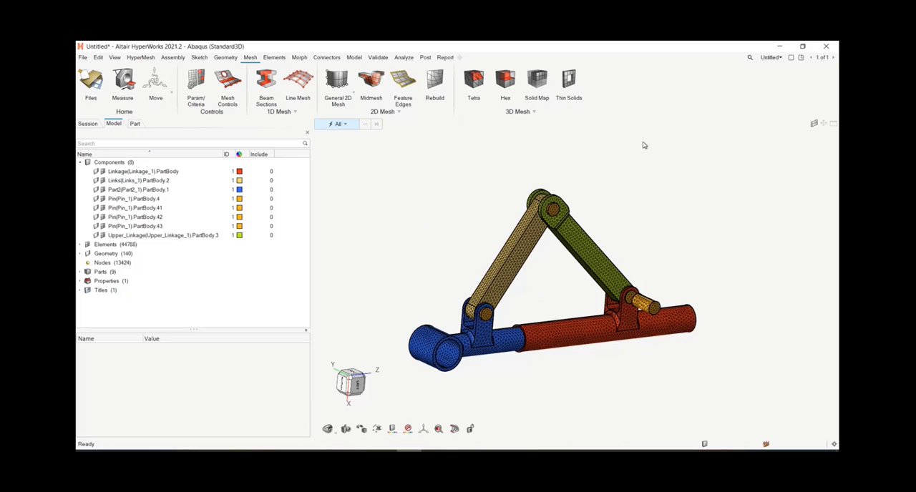
Step: Add a second page for results and enter exportTest.odb from the export folder as both the model and results file
right_drag(700, 198, 709, 180)
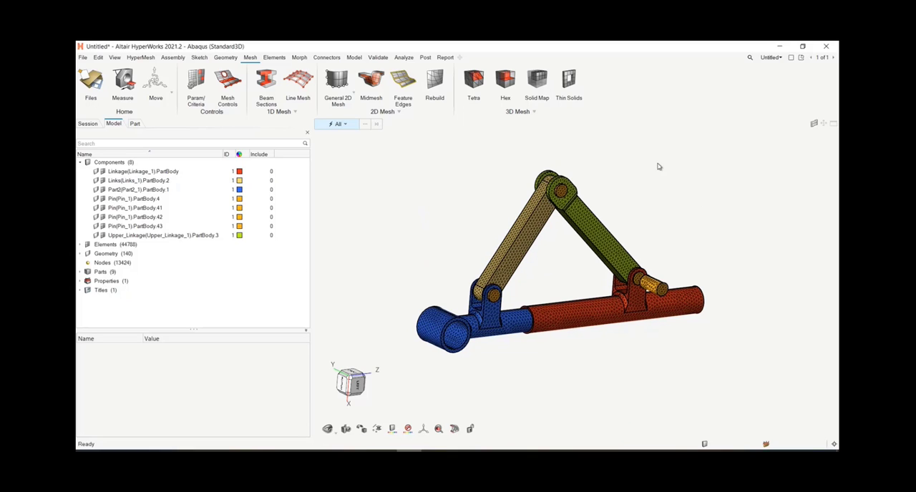
right_drag(685, 174, 688, 191)
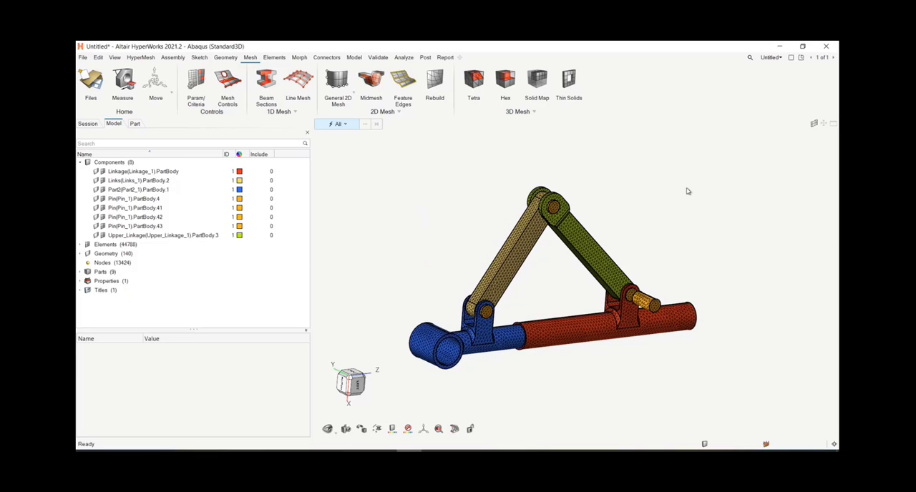
click(771, 57)
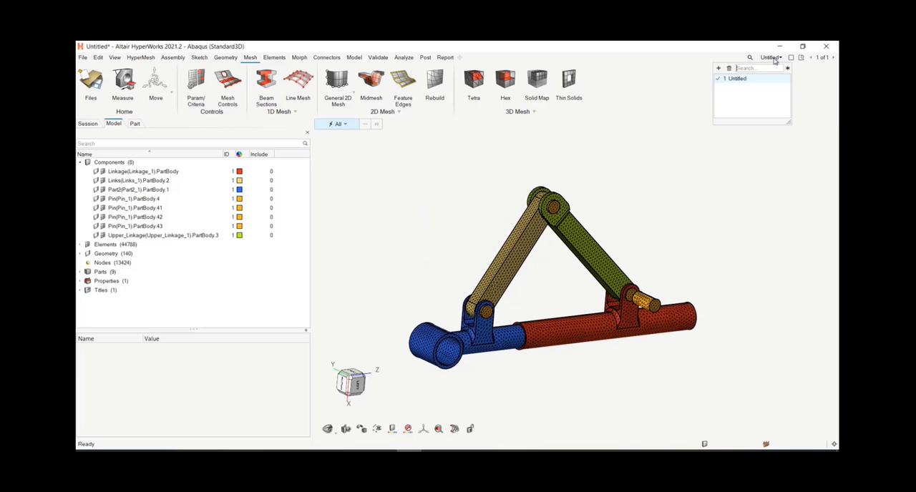
click(719, 68)
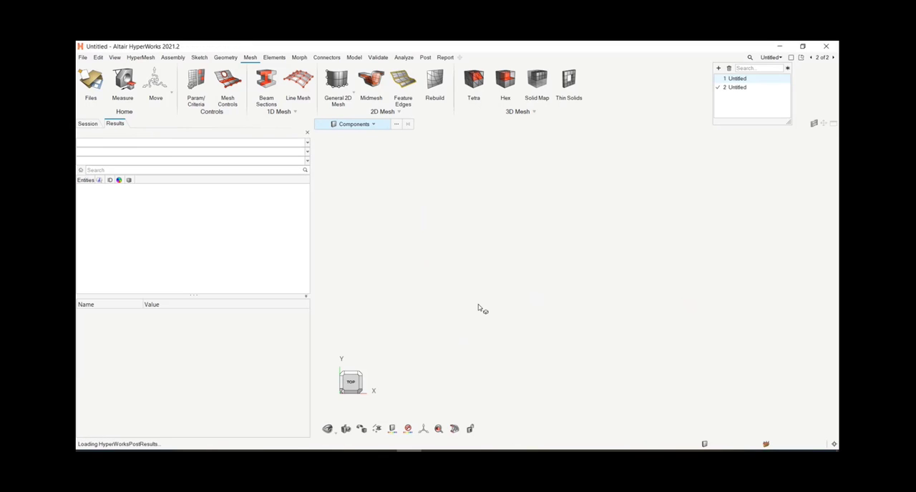
click(406, 276)
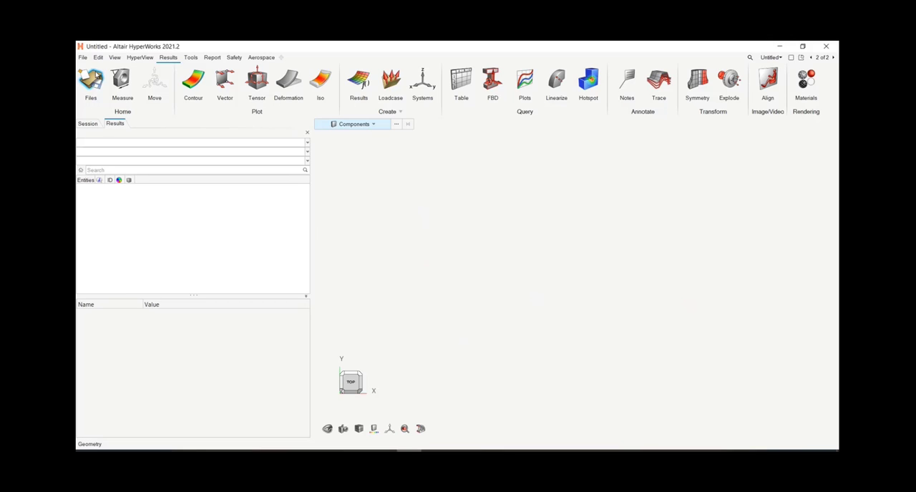
click(96, 75)
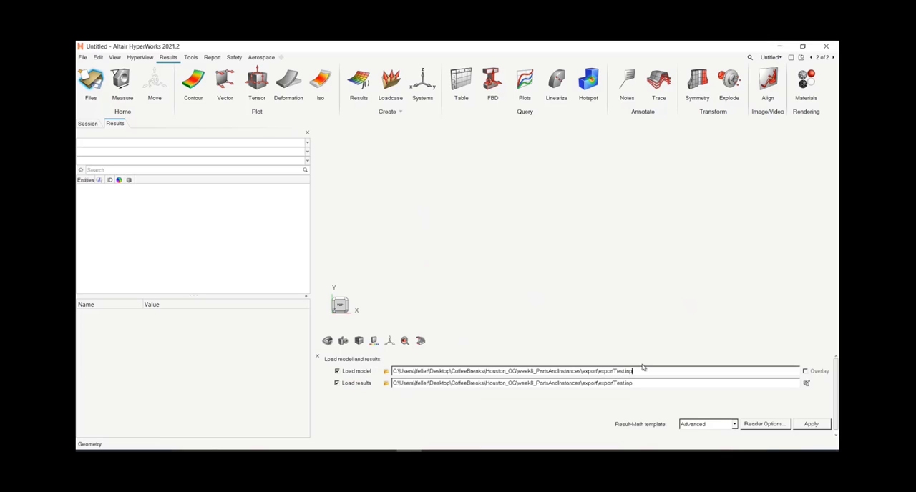
click(637, 384)
Step: Return to the first page with the meshed assembly, put away the geometry commands and display the model's include files
click(810, 58)
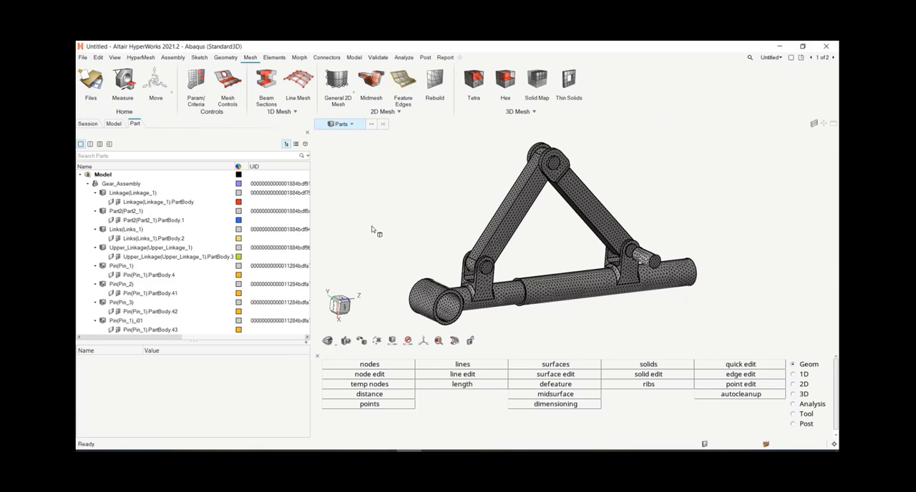
click(316, 356)
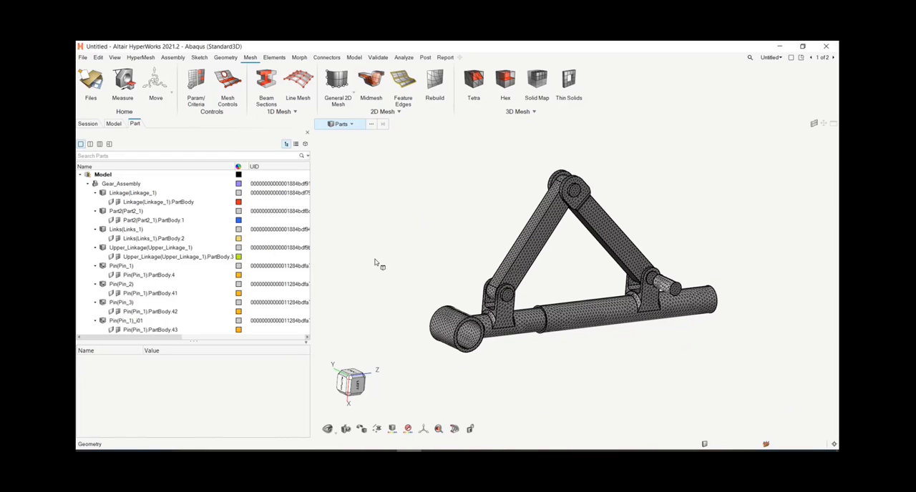
click(172, 57)
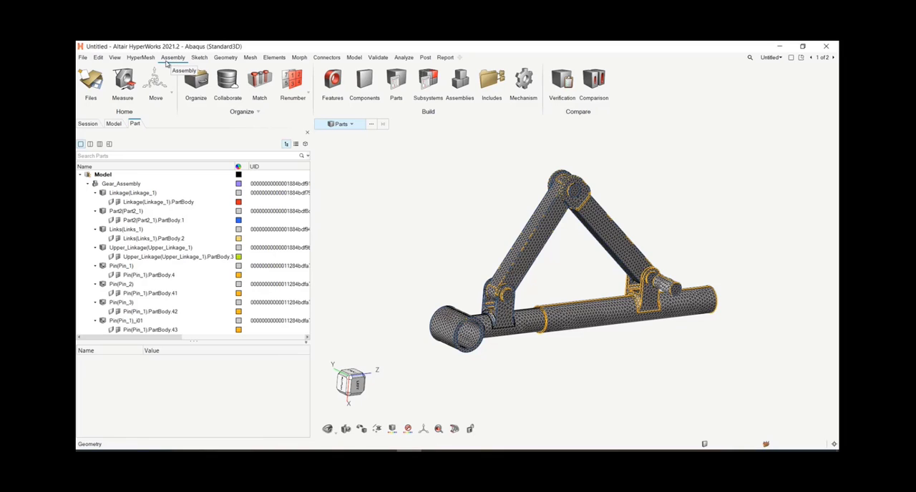
click(495, 81)
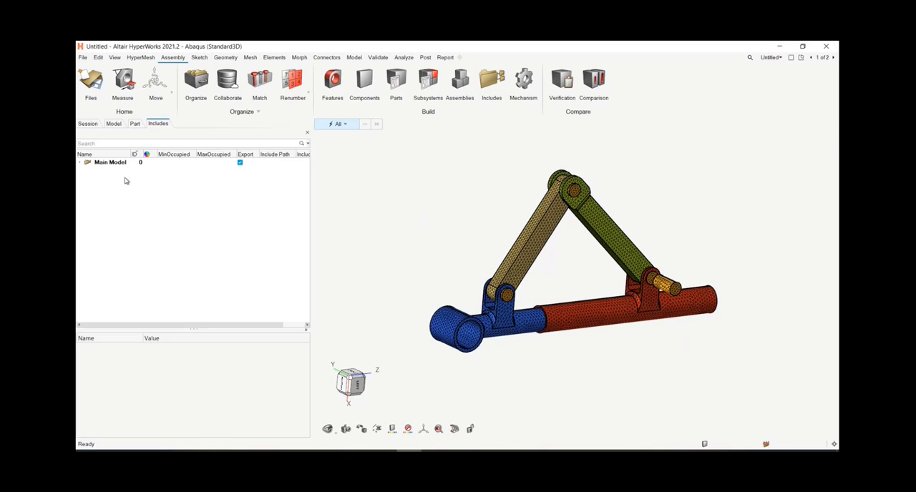
Step: Expand the Main Model's contents and create a new include file named pins
click(81, 163)
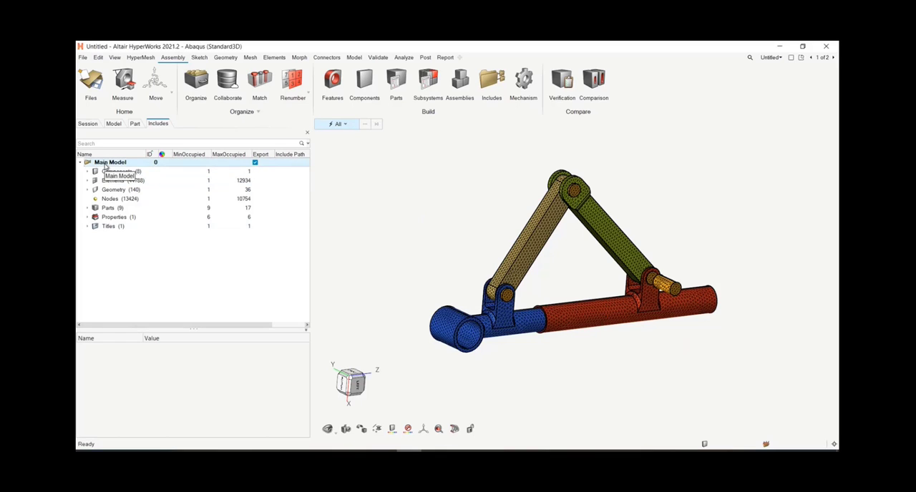
right_click(105, 170)
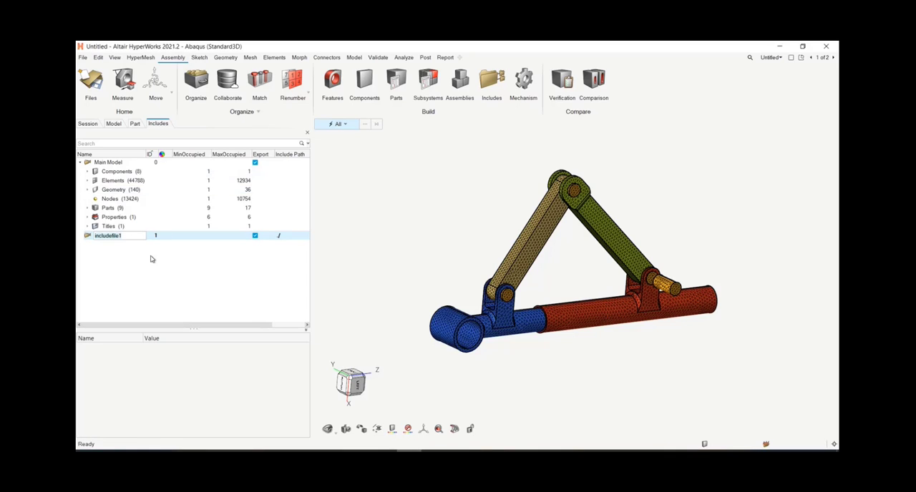
text(pins)
key(Return)
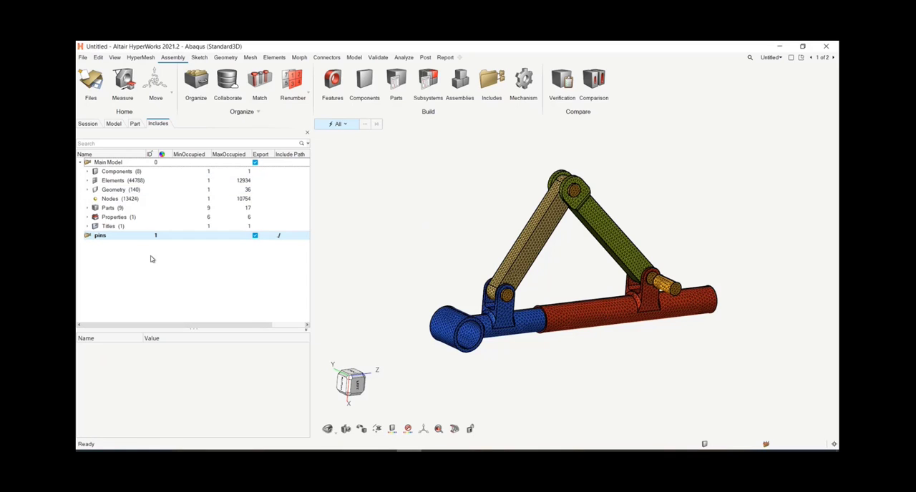
Step: Move the four Pin components with their nodes and elements into the pins include, excluding the property, and expand its contents
click(88, 172)
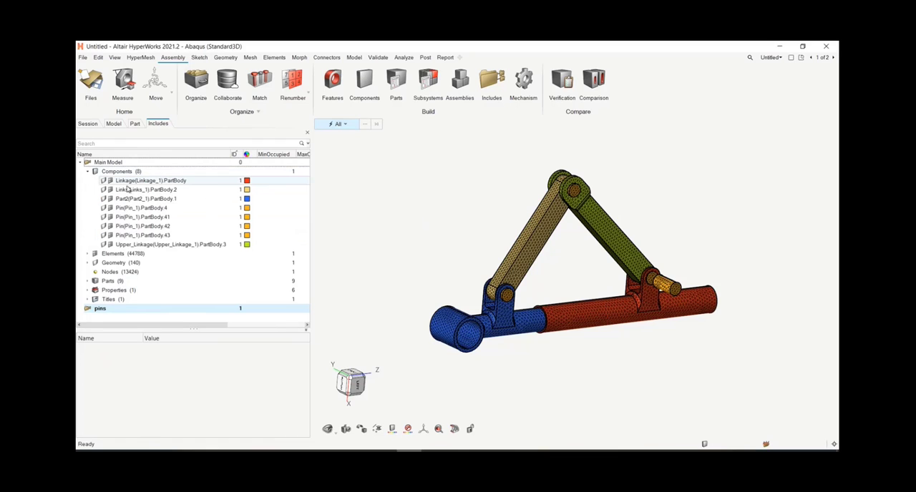
click(143, 207)
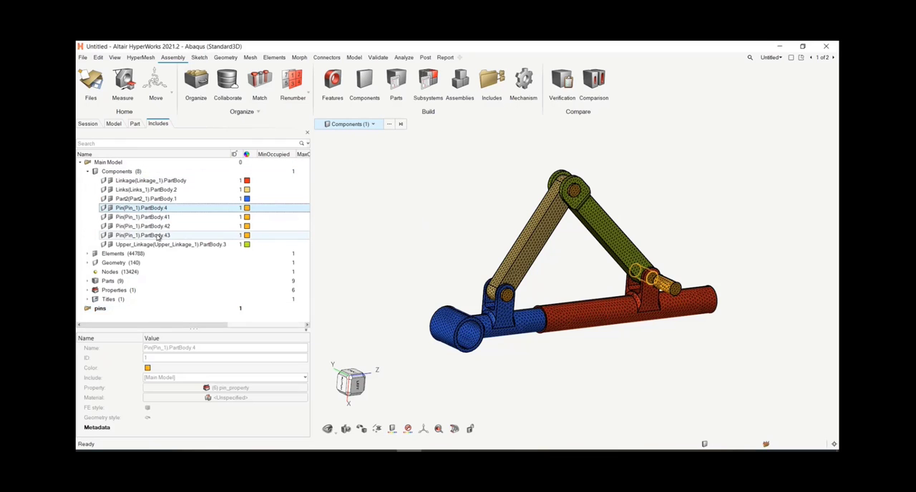
shift+click(158, 236)
drag(143, 226, 111, 310)
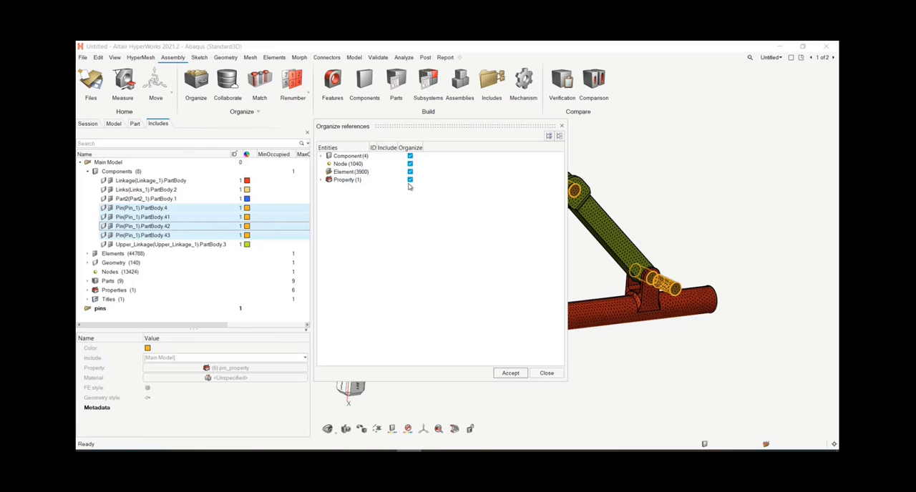
click(411, 181)
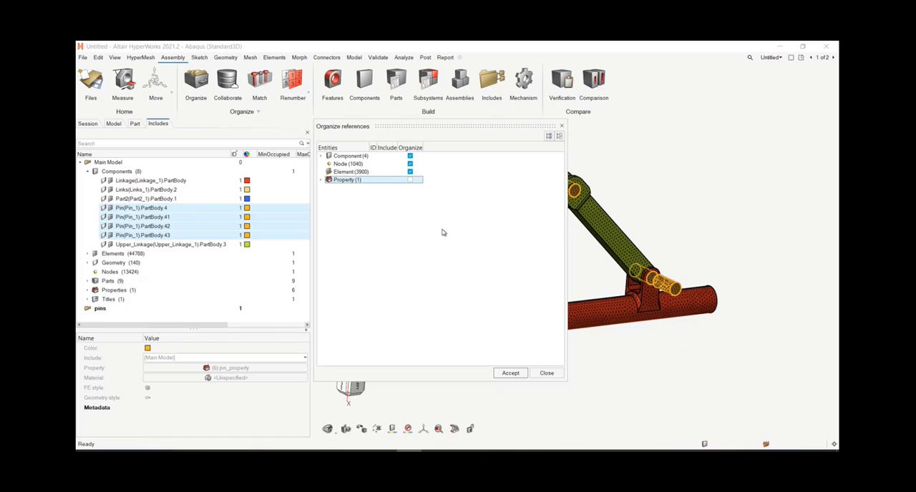
drag(386, 126, 385, 112)
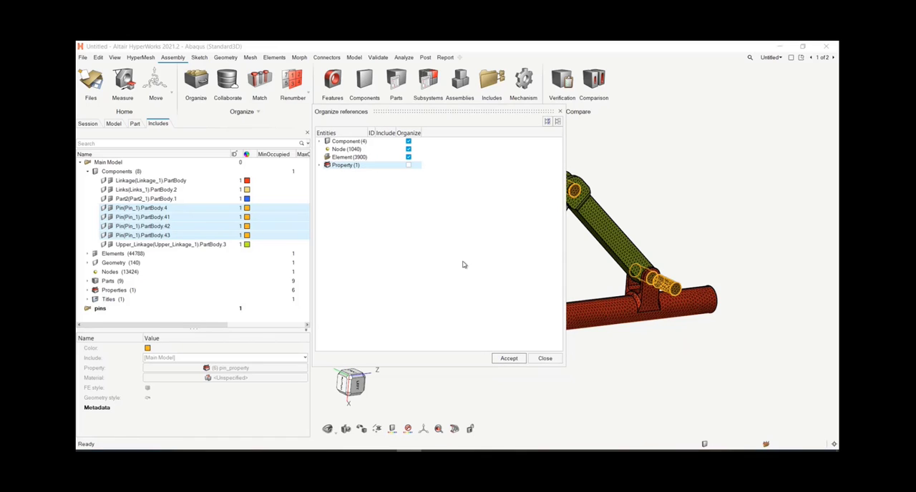
click(520, 358)
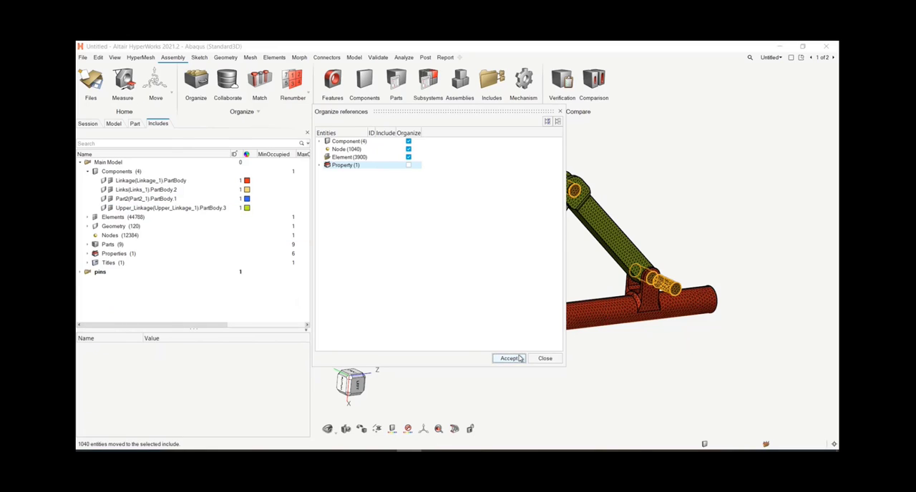
click(80, 272)
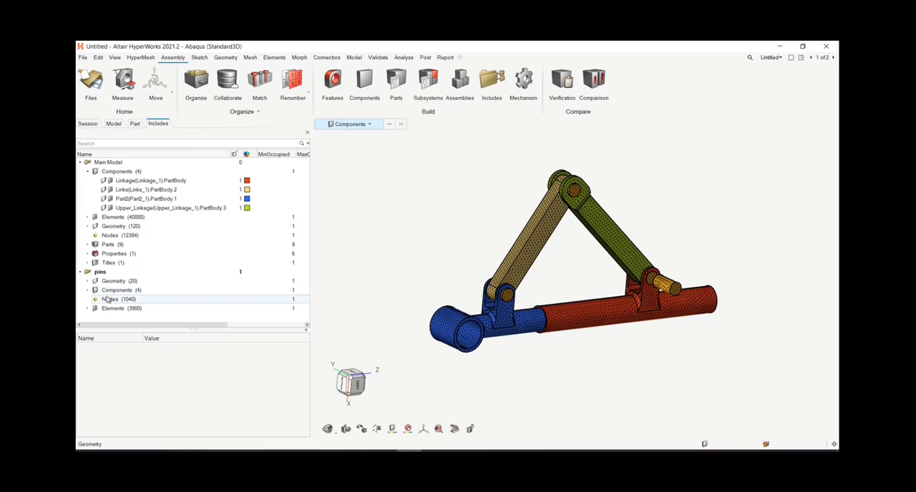
Step: Create another include file under the Main Model and name it property
right_click(108, 164)
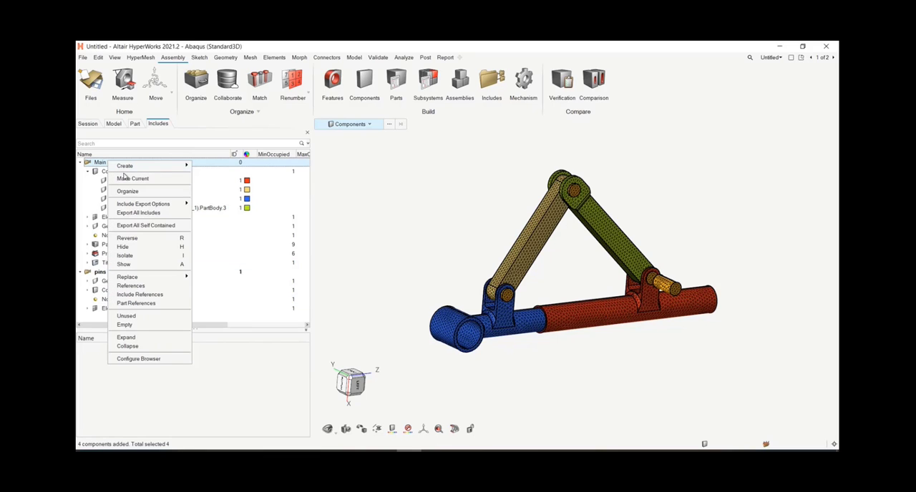
mouse_move(175, 171)
click(203, 167)
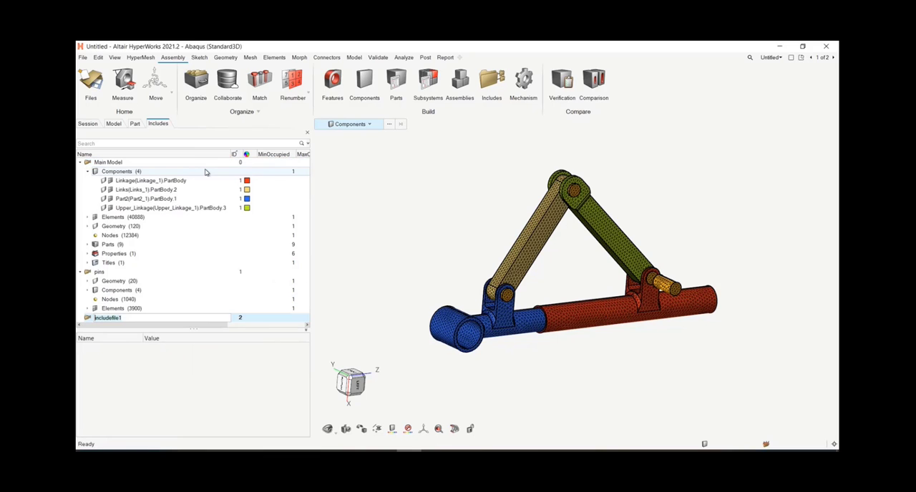
text(property)
key(Return)
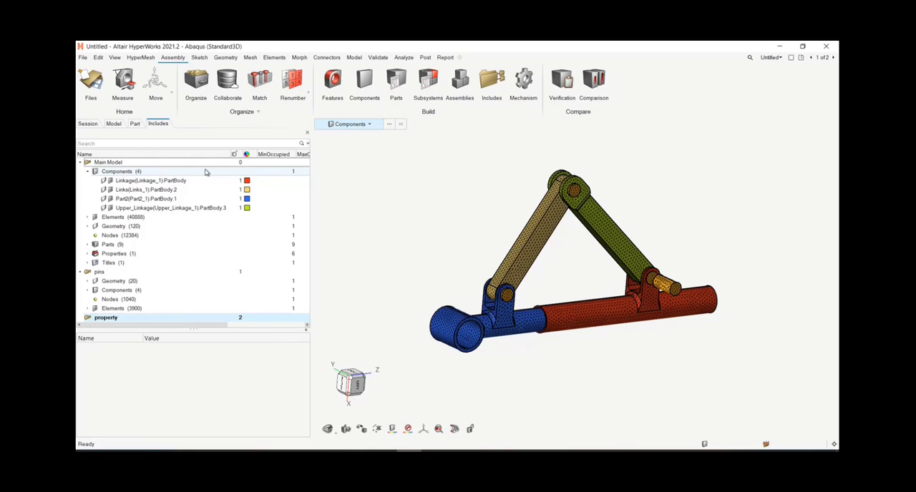
Step: Move the pin_property property from the Main Model into the property include
click(132, 255)
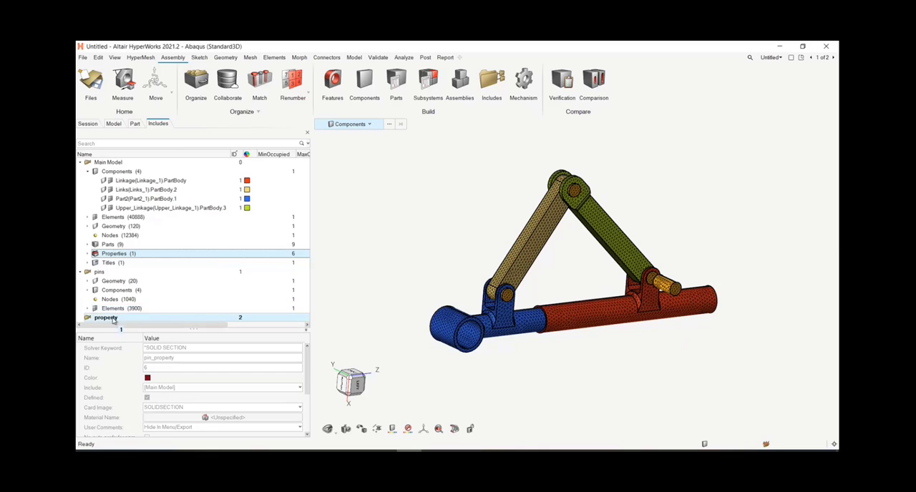
drag(113, 320, 107, 318)
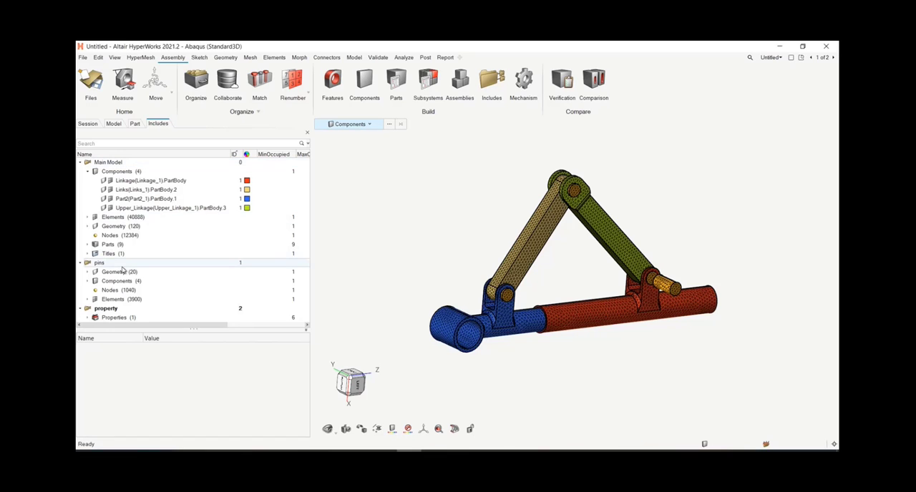
Step: Select the Main Model, pins and property includes together, start exporting all includes, and browse for the output file location
right_click(117, 164)
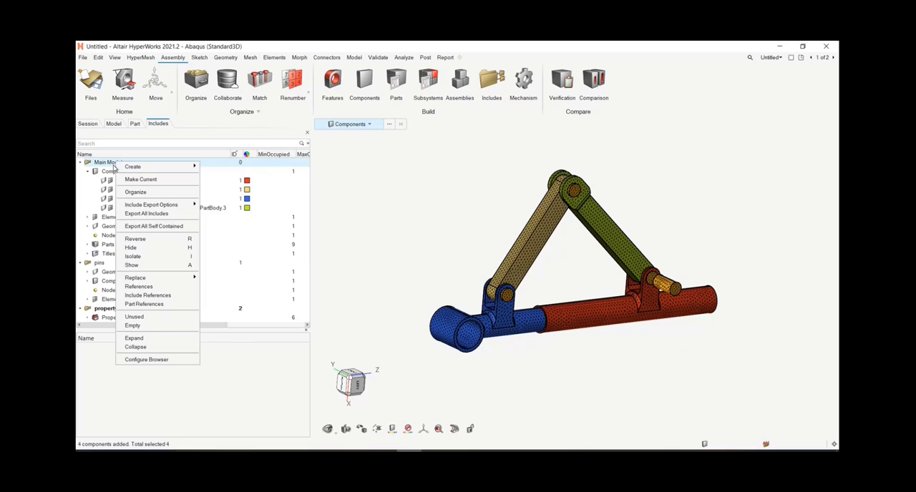
click(107, 310)
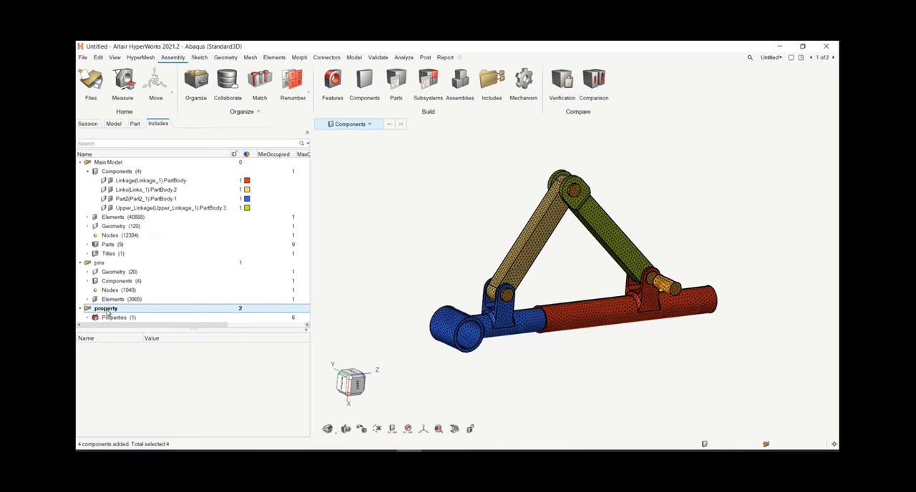
ctrl+click(102, 262)
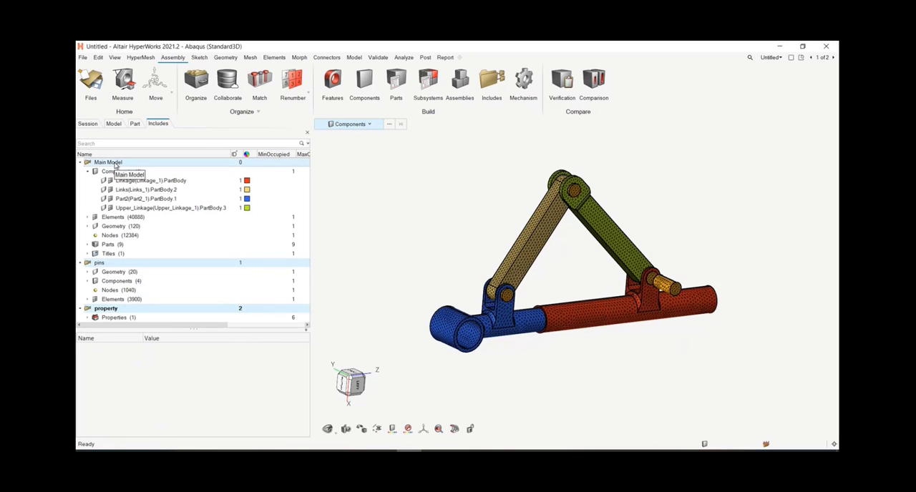
right_click(115, 164)
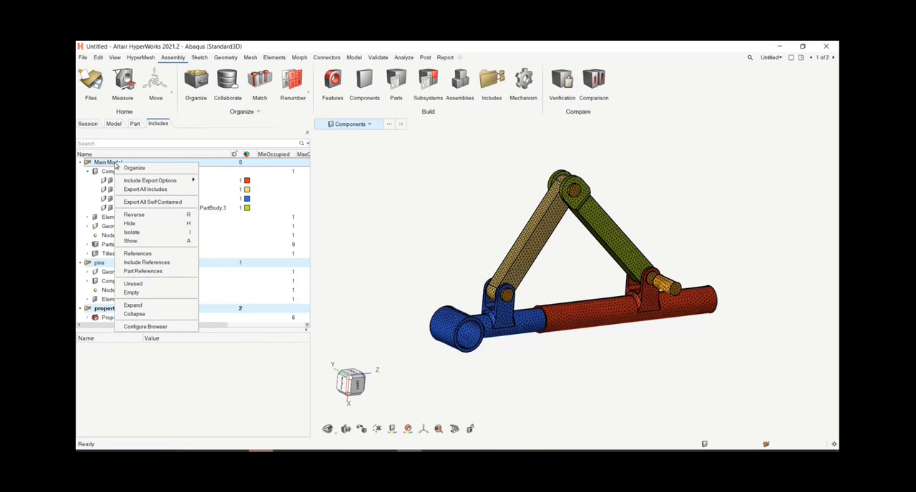
click(146, 189)
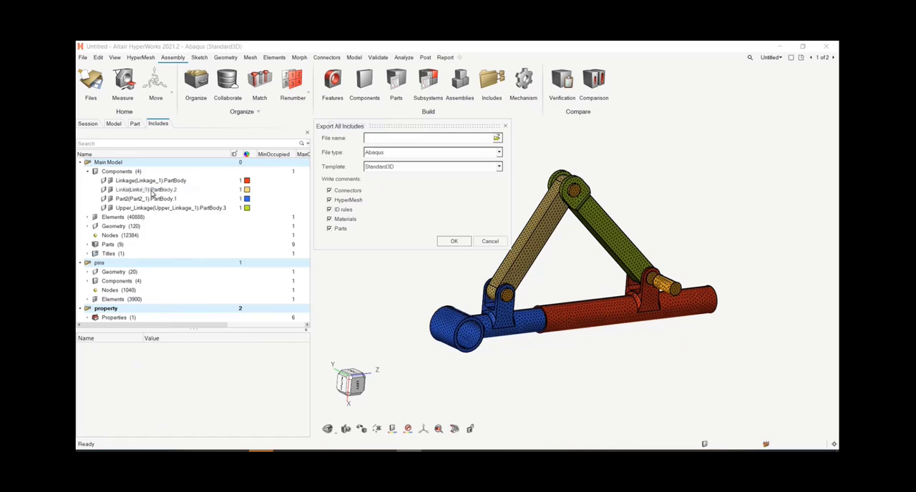
click(495, 139)
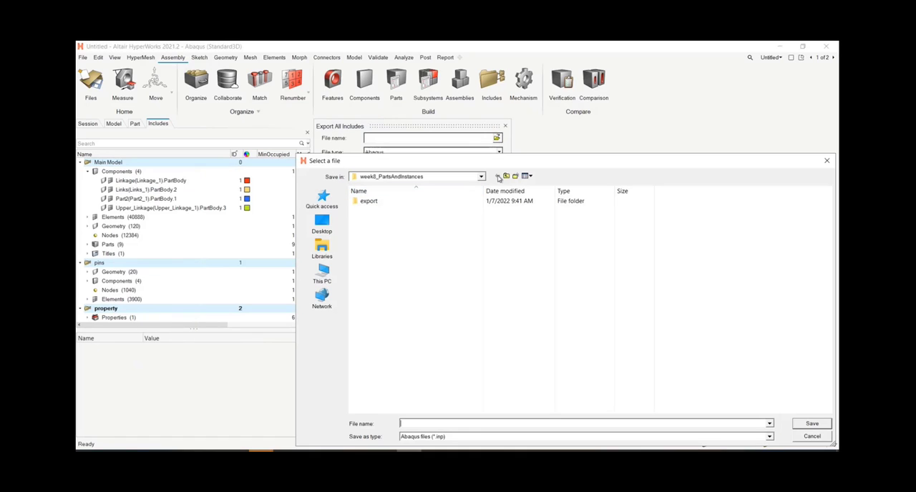
Step: Create a folder named include in week8_PartsAndInstances and export all includes into it under the Abaqus file name main
right_click(401, 286)
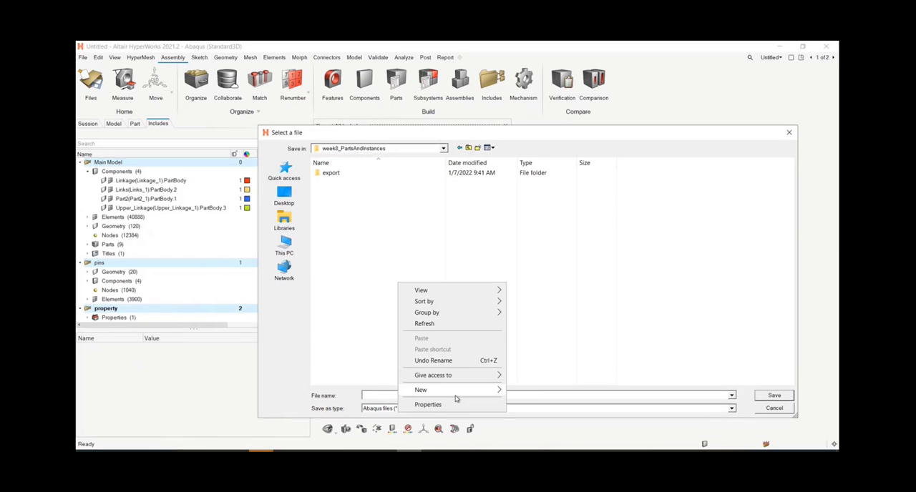
mouse_move(458, 390)
click(553, 263)
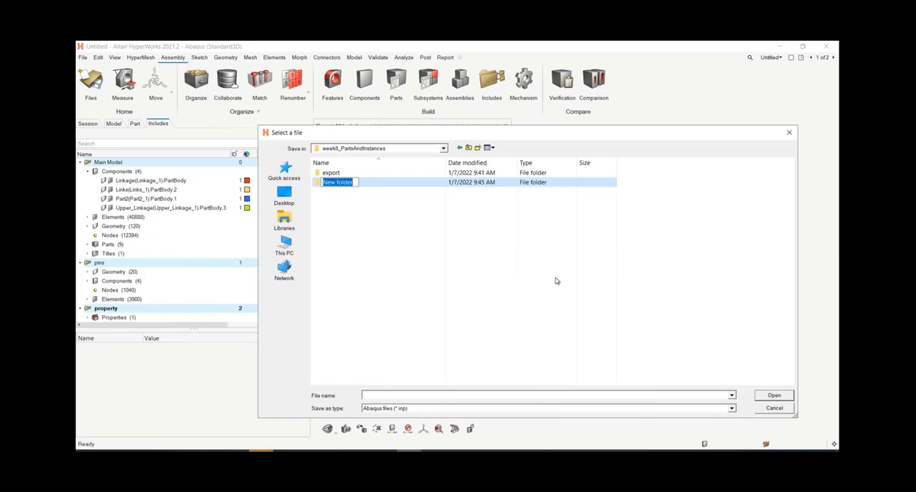
text(include)
key(Return)
double_click(429, 182)
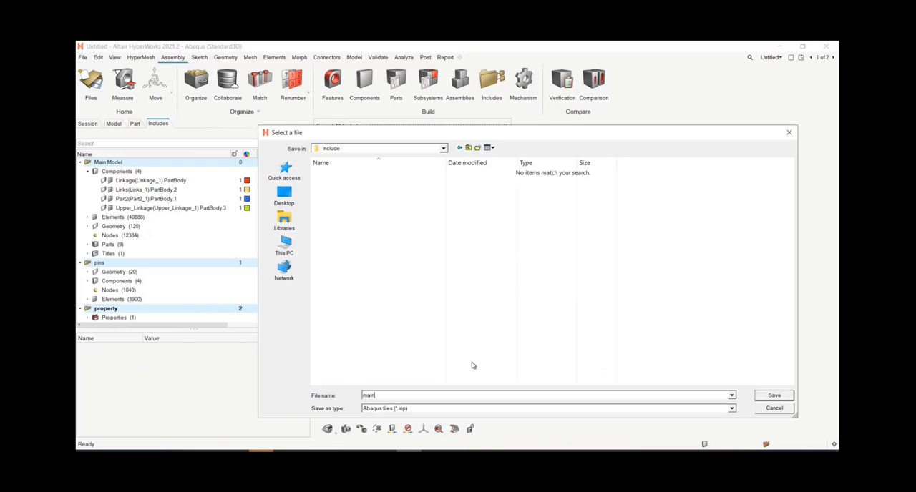
key(Return)
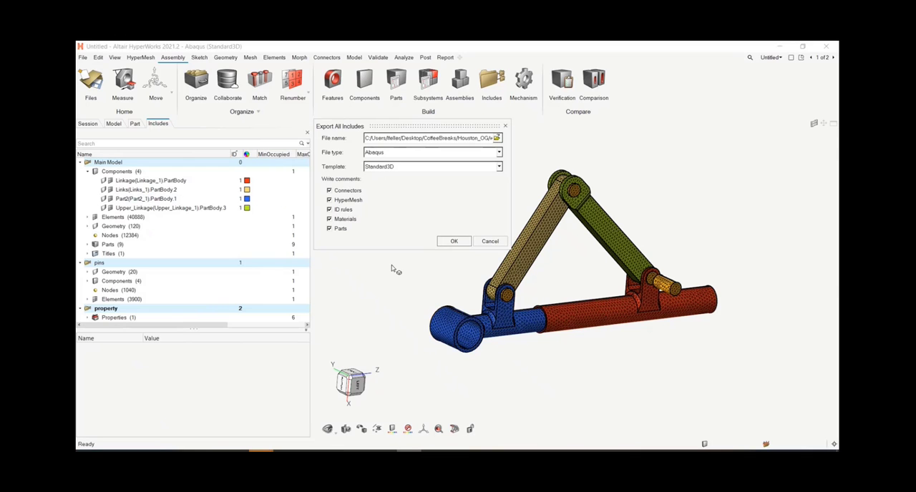
click(452, 241)
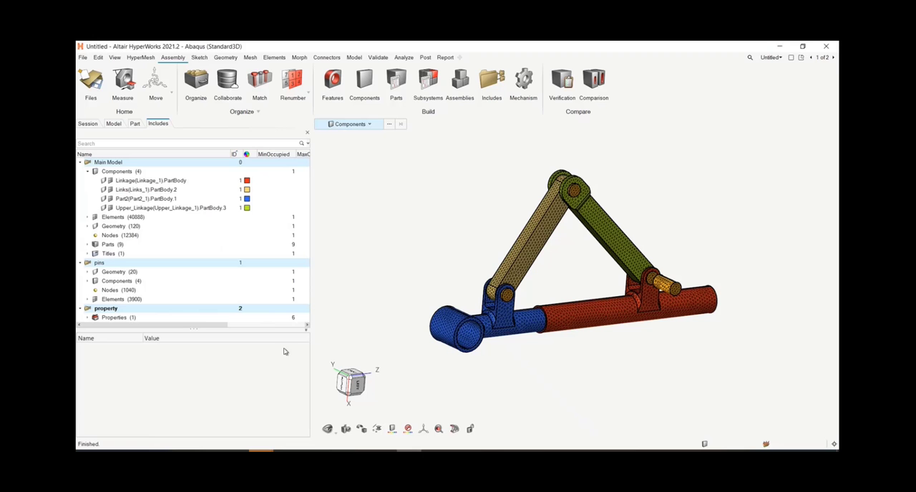
Step: Enlarge the include list to show all its entries and examine the options available for the pins include
drag(274, 328, 274, 376)
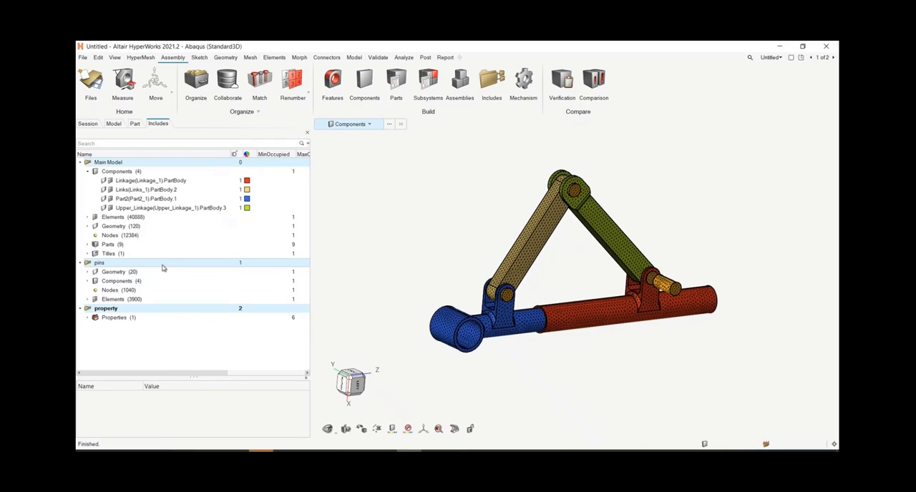
right_click(161, 268)
click(139, 269)
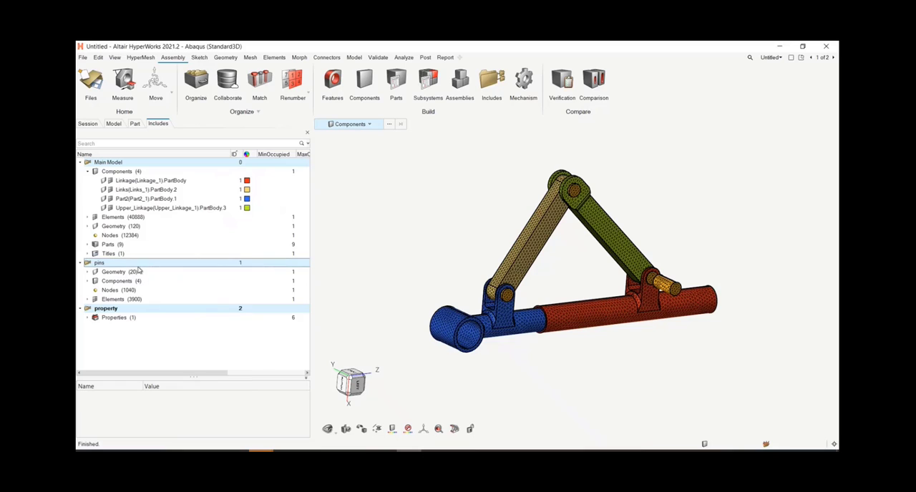
click(133, 342)
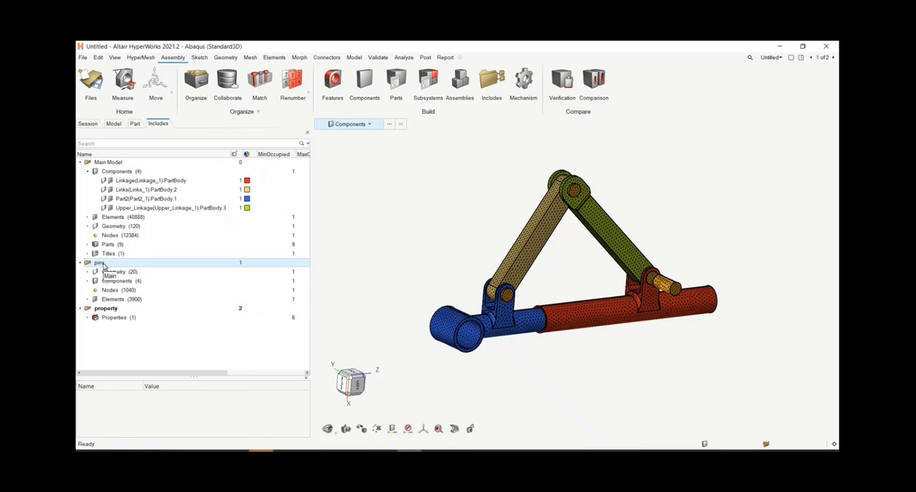
right_click(103, 265)
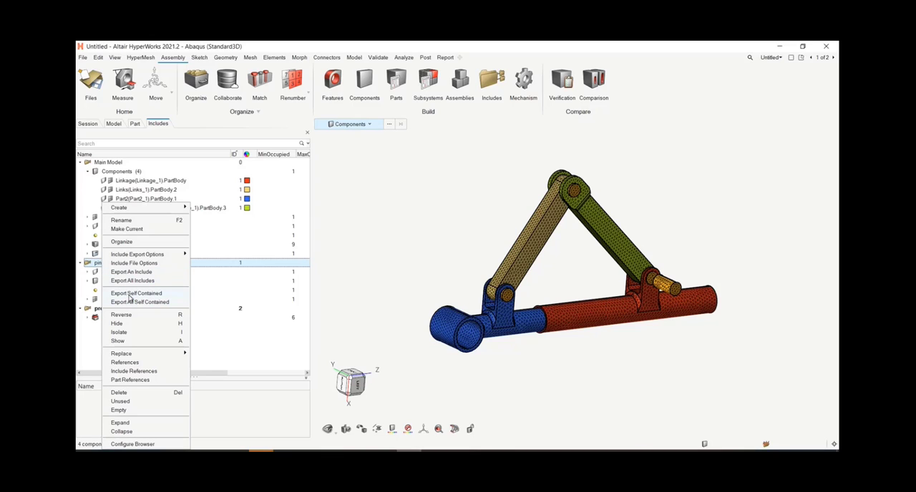
click(94, 263)
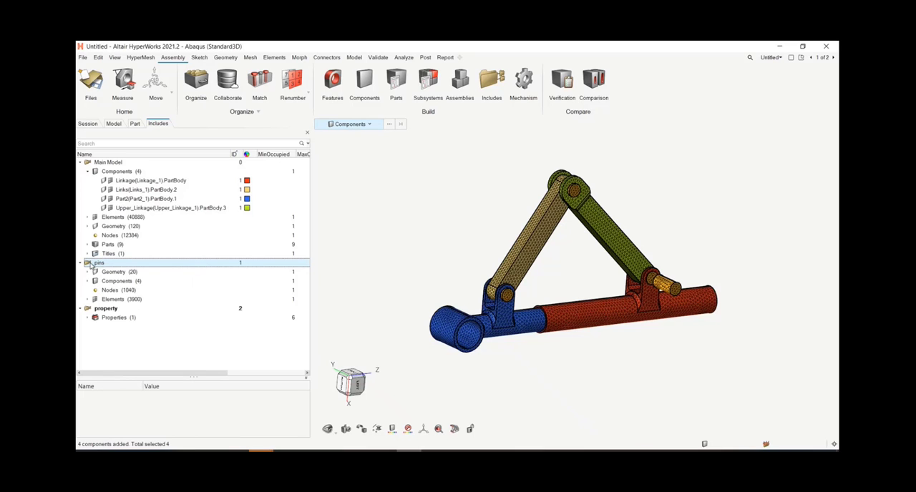